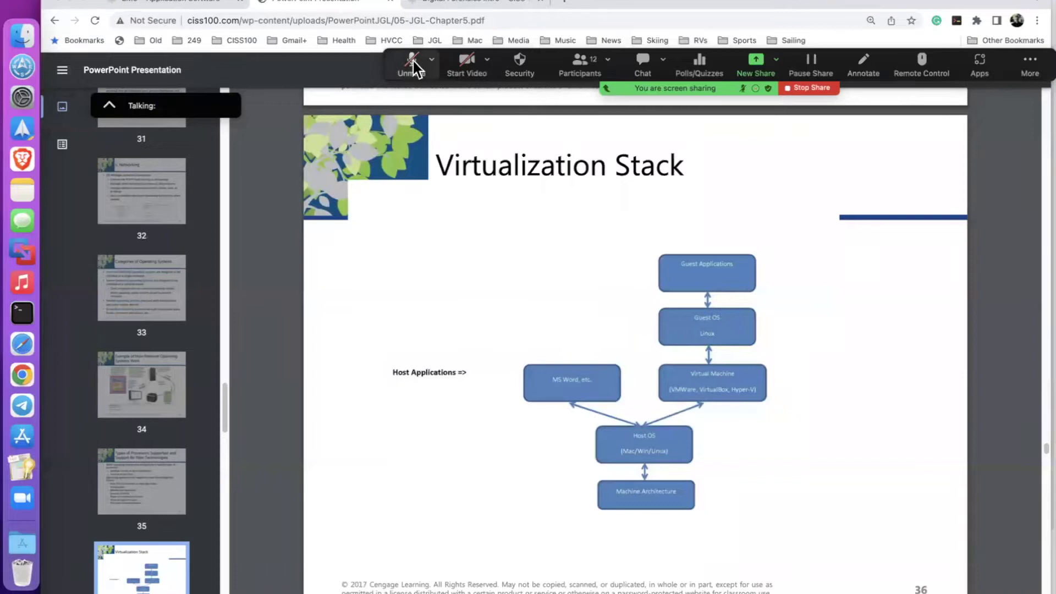
Switch to the Windows 7 virtual machine and launch cmd.exe from the Start menu search.
click(412, 66)
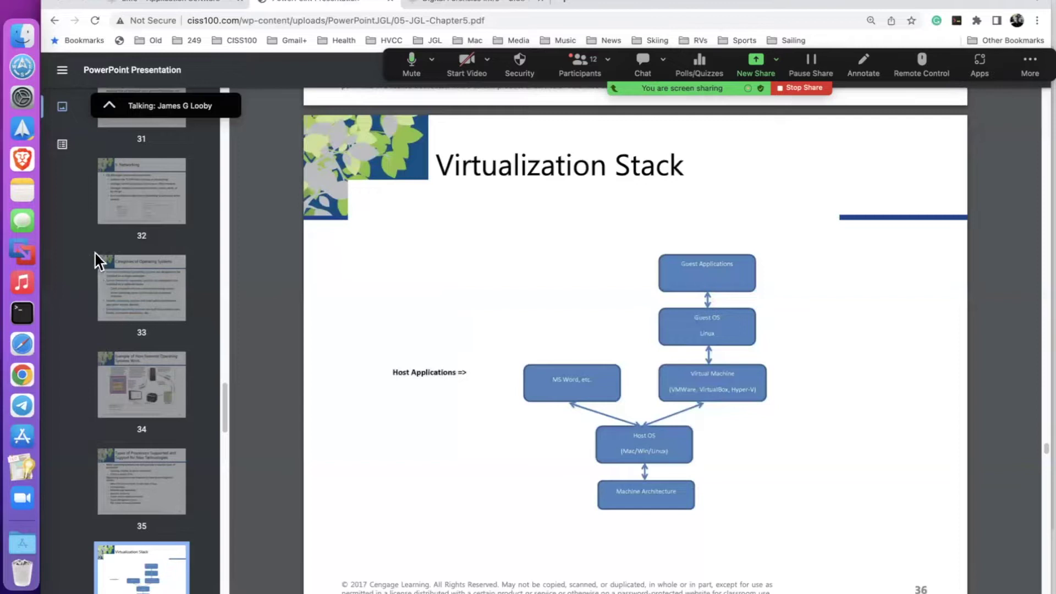
click(22, 251)
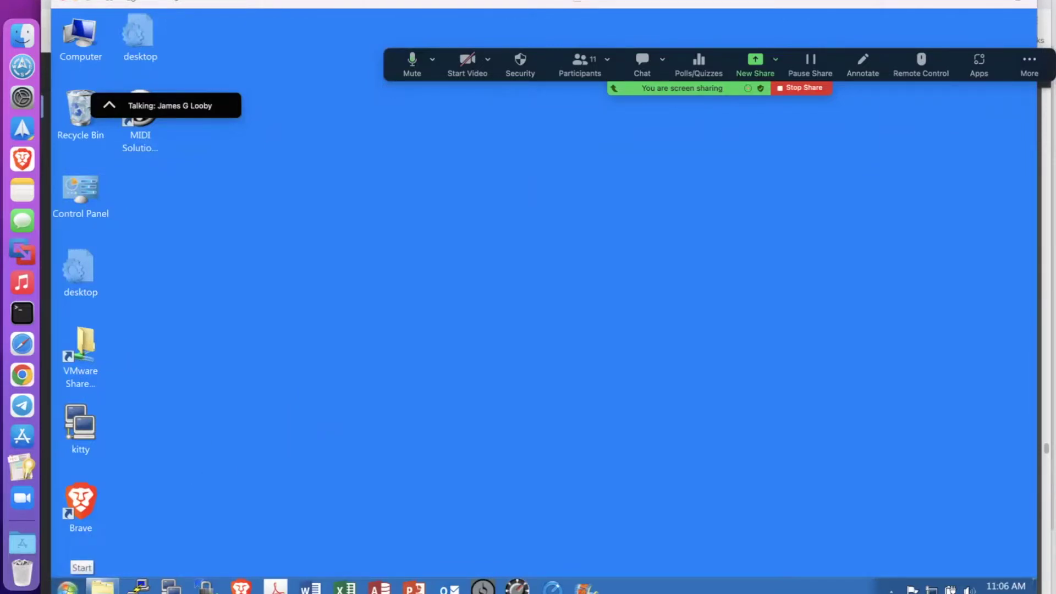
click(67, 588)
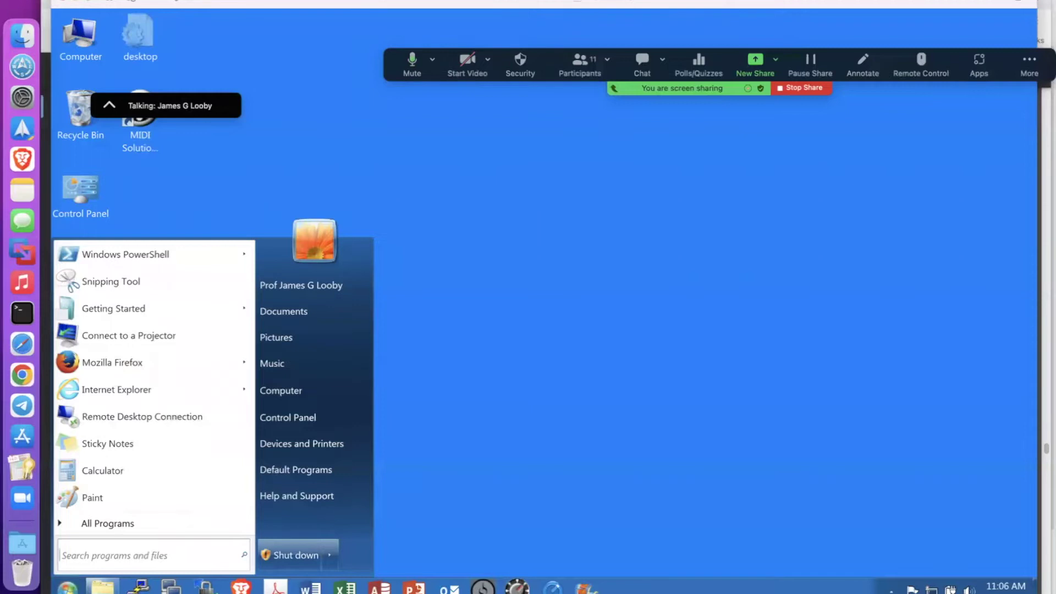
text(cmd.)
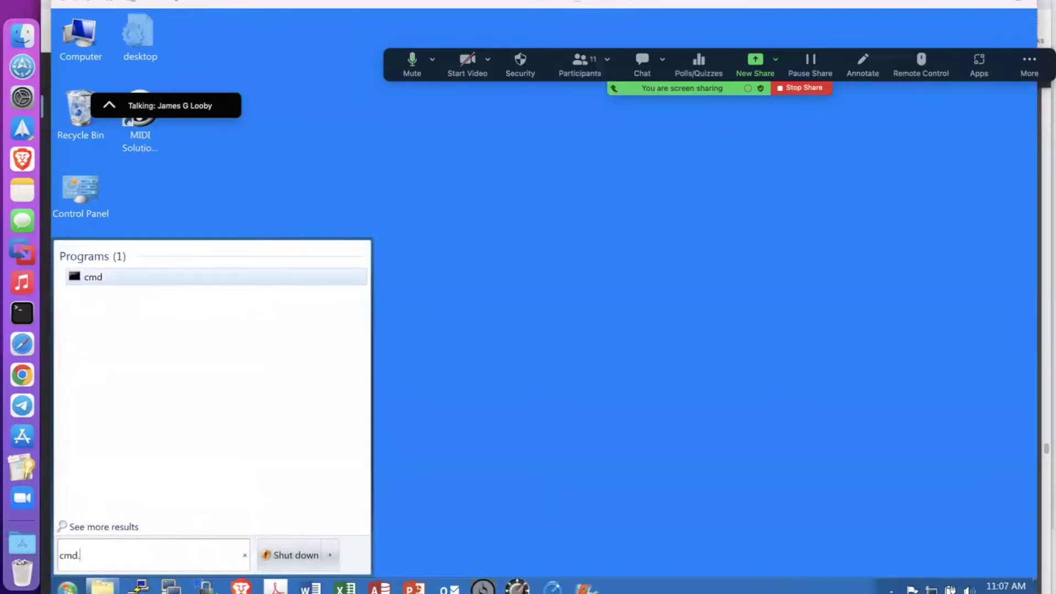
text(exe)
key(Return)
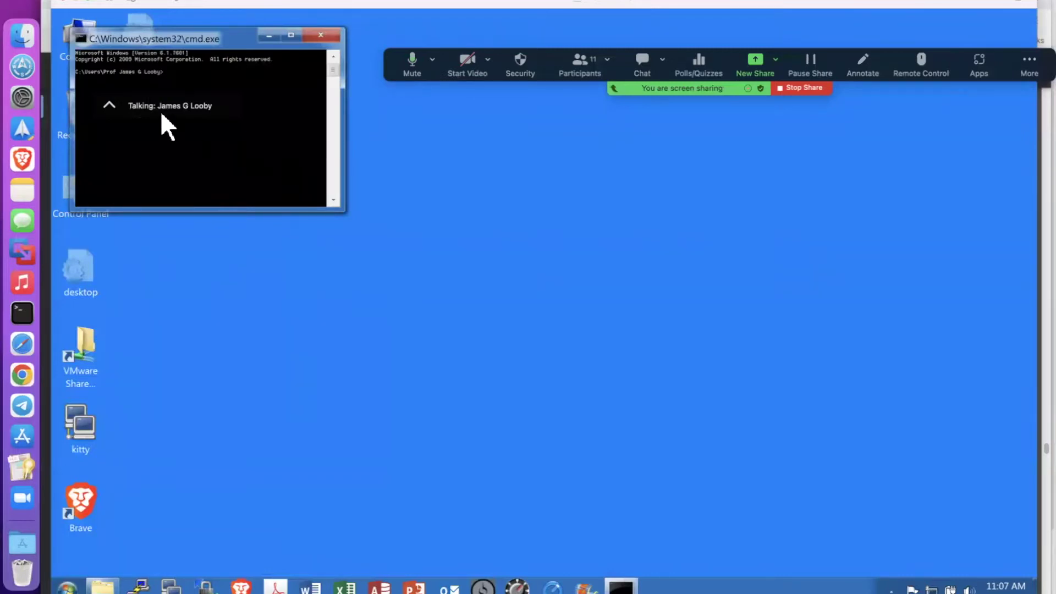
Move the Command Prompt window lower down the desktop.
drag(143, 113, 205, 537)
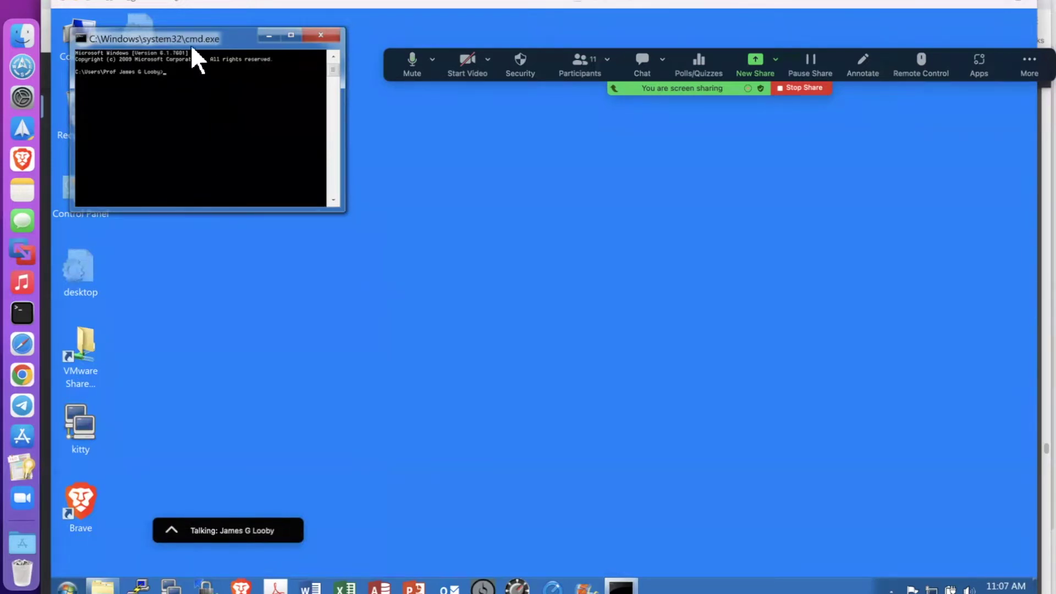
drag(187, 43, 325, 152)
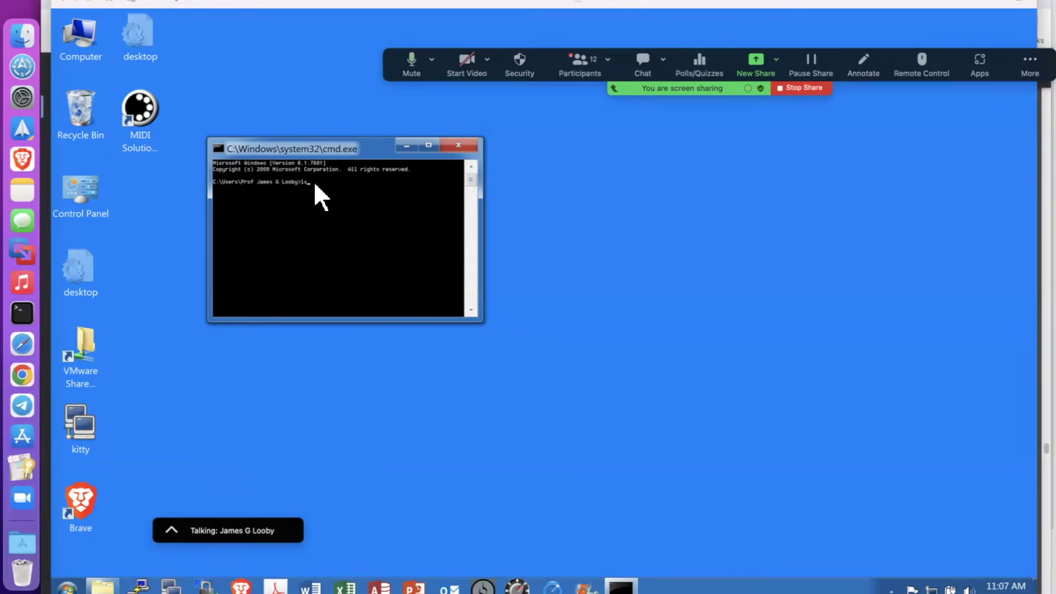
Run dir to list the home folder's Desktop, Documents, Downloads and other folders.
key(Return)
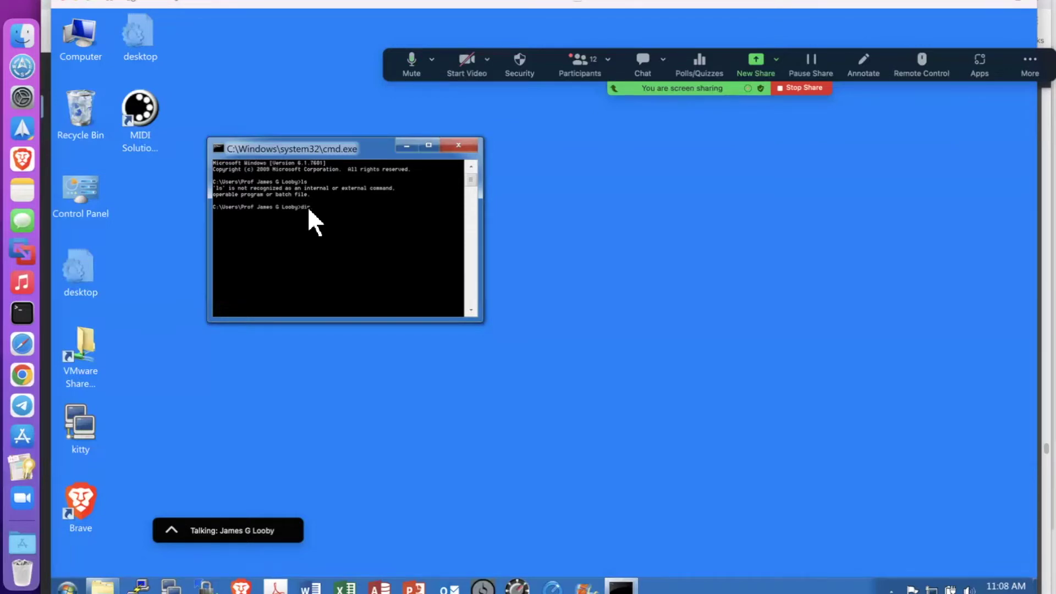
key(Return)
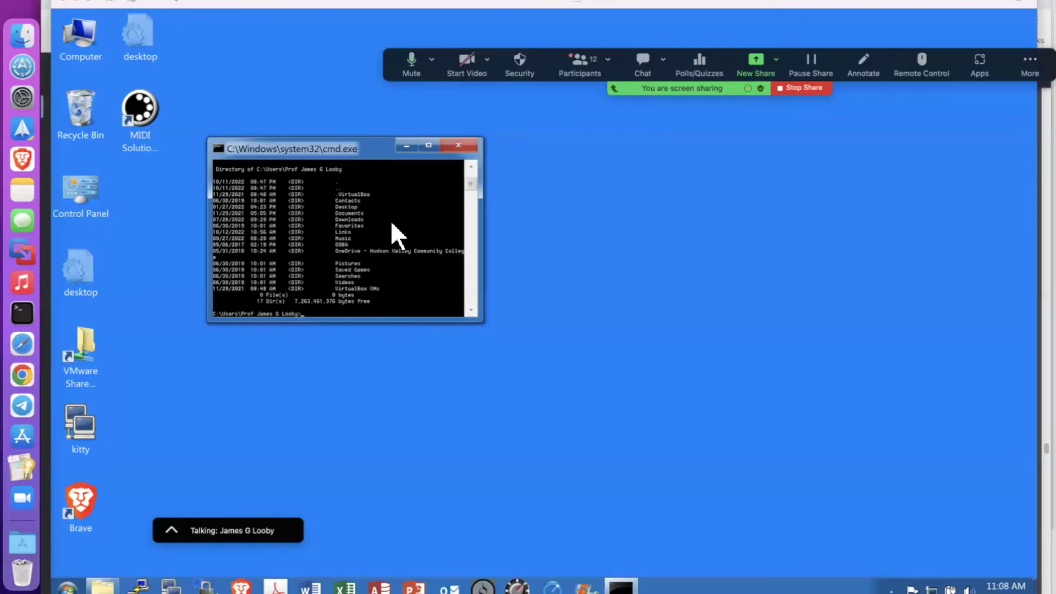
Close the Command Prompt and launch msconfig from the Start menu search.
click(460, 145)
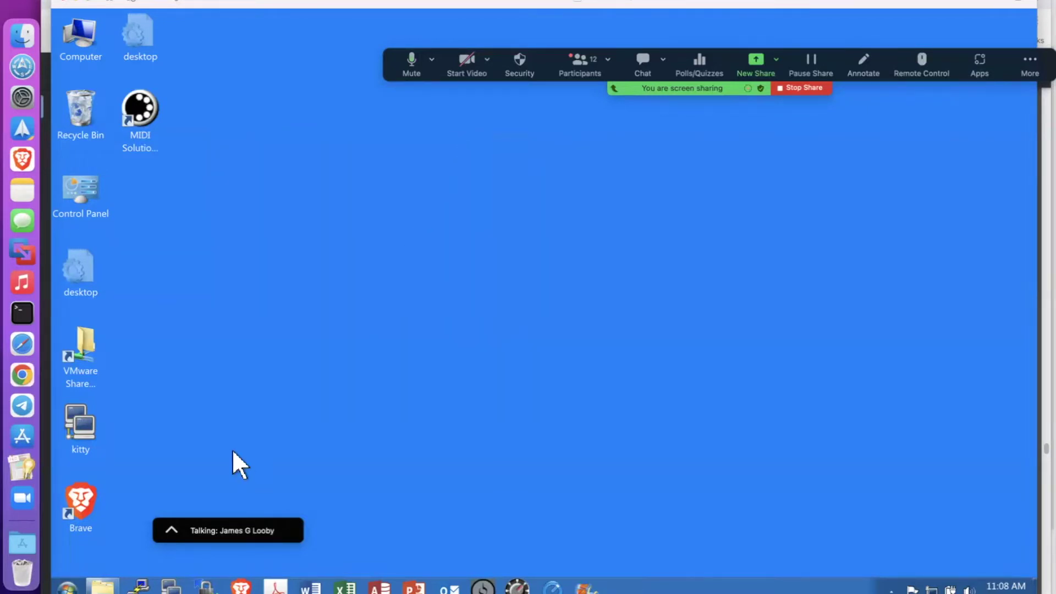
click(67, 587)
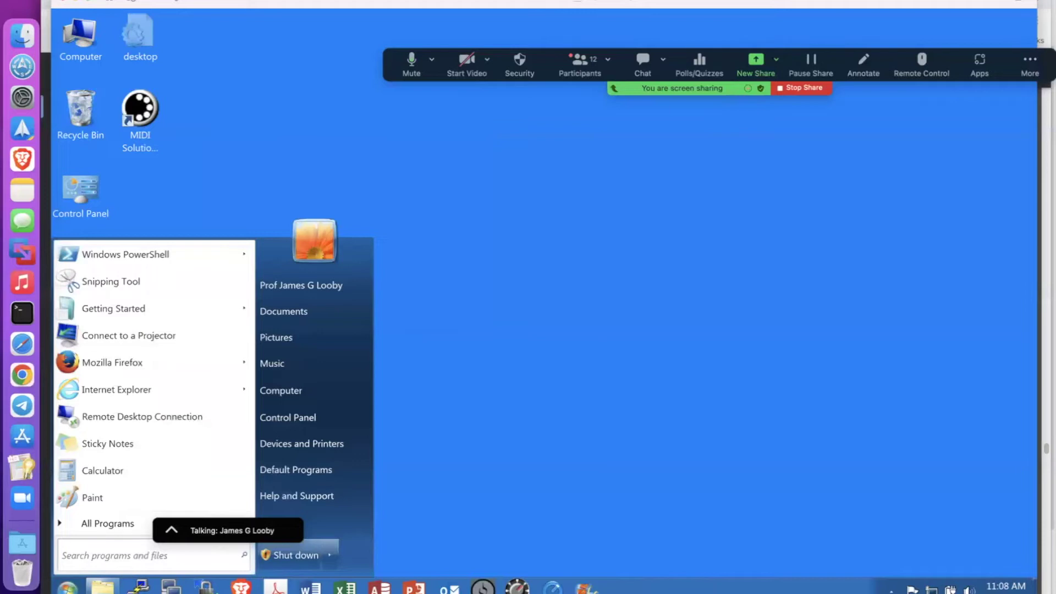
click(106, 561)
text(ms)
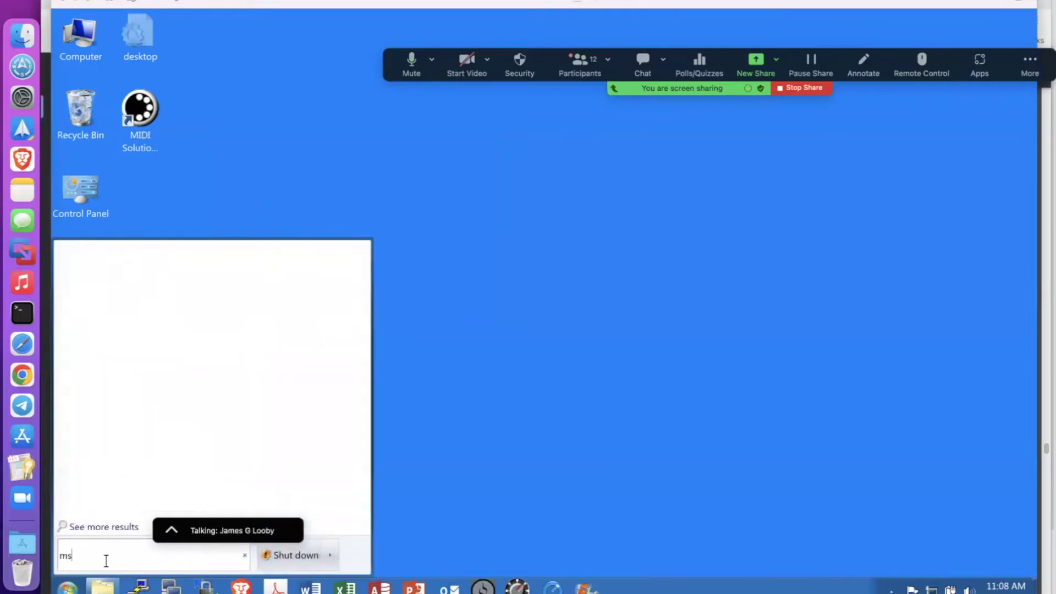
text(config)
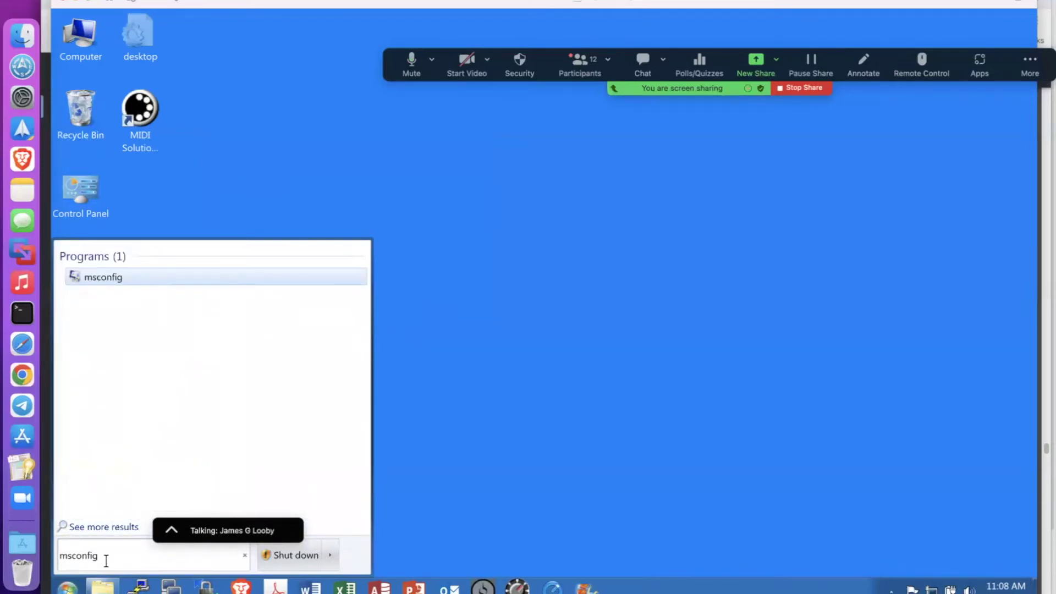
key(Return)
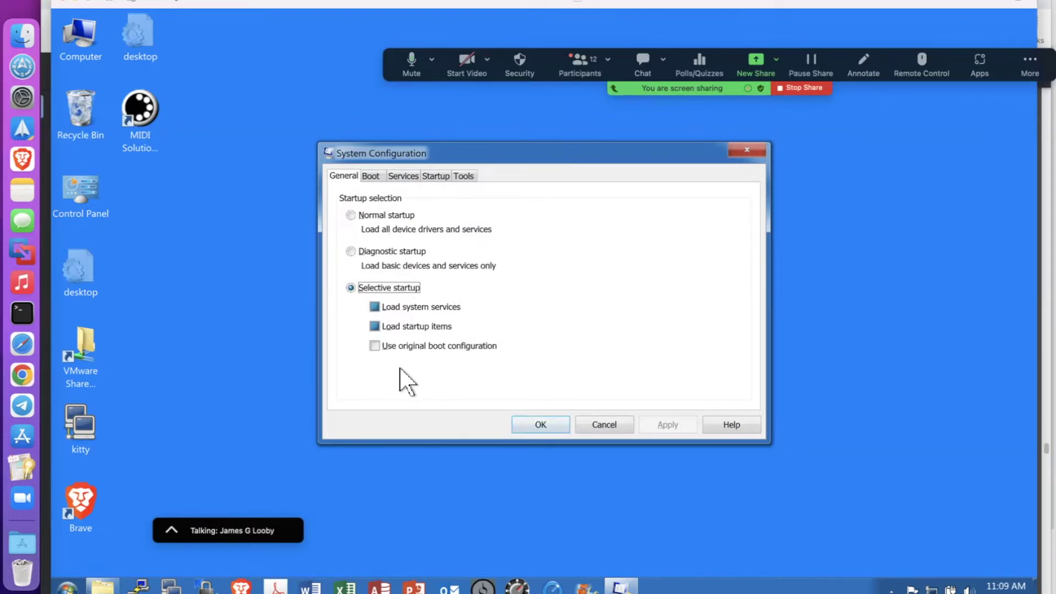
Show the Boot tab and its Advanced options for the Windows 7 boot entry.
click(371, 176)
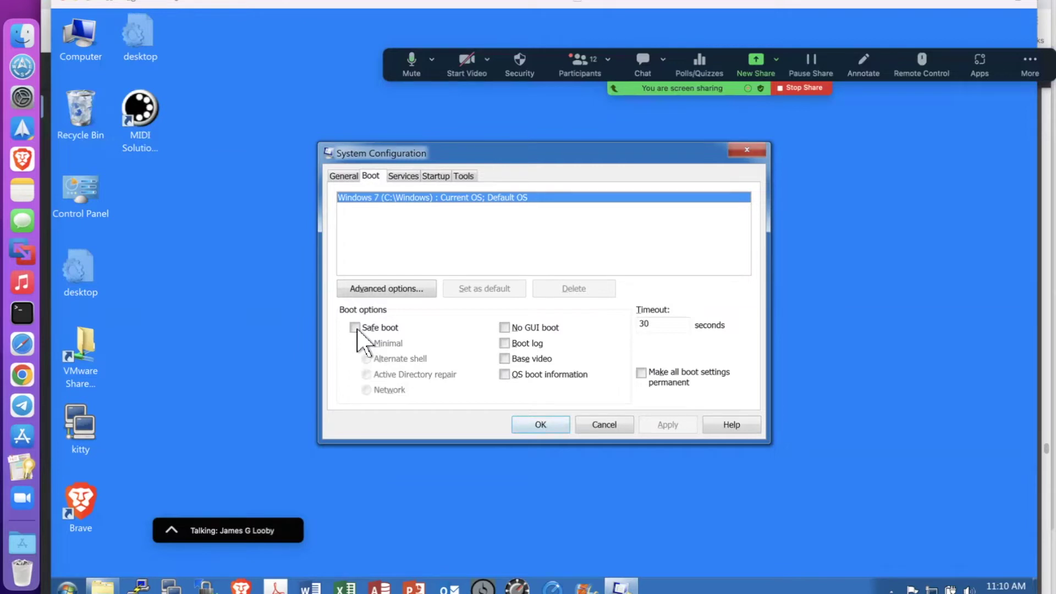
click(384, 291)
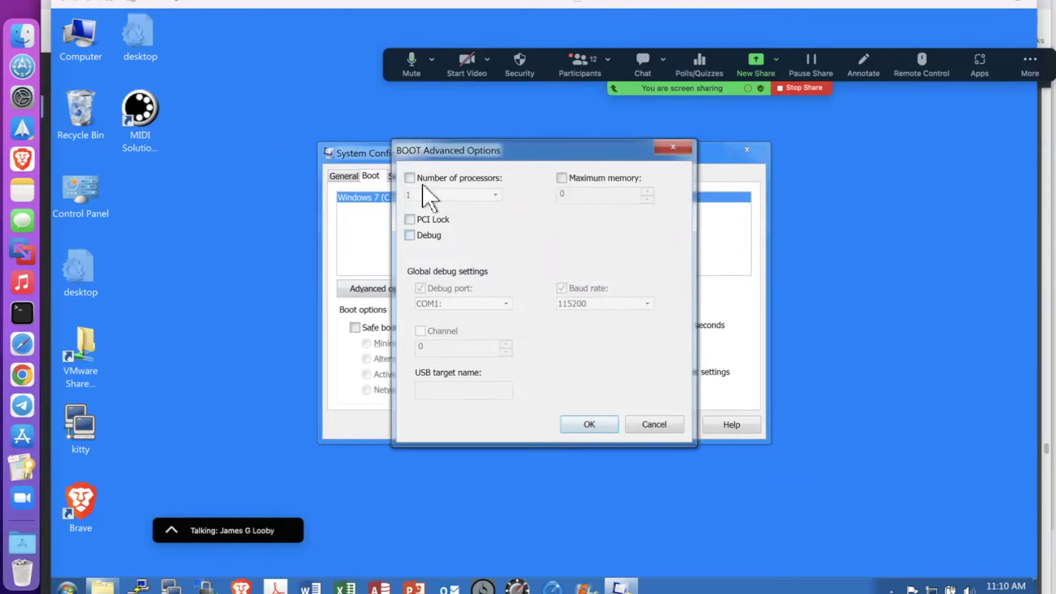
click(673, 148)
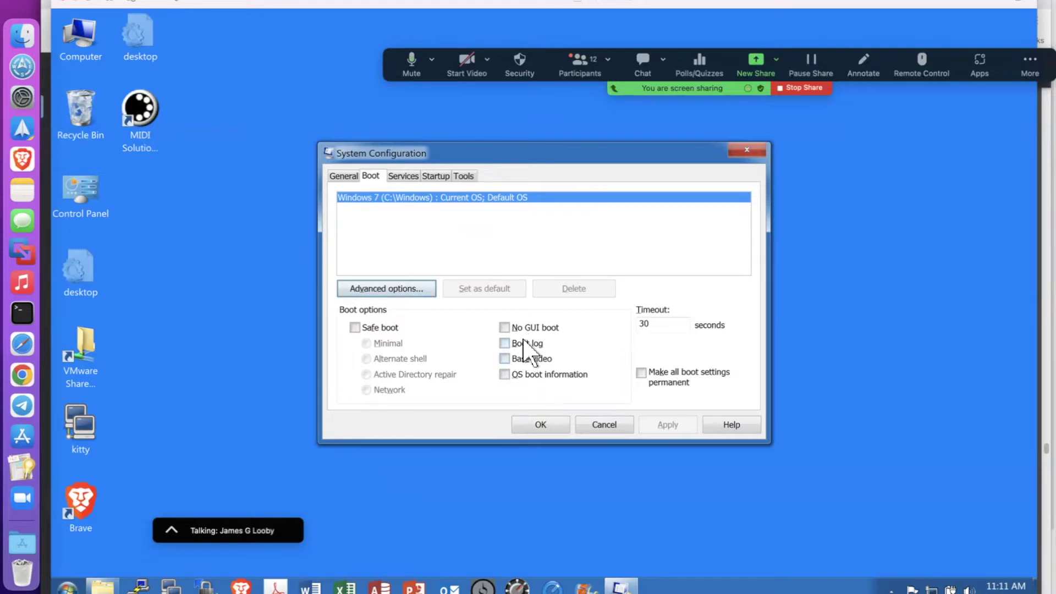
On the Services tab, uncheck ActiveX Installer (AxInstSV) and select the BitLocker Drive Encryption Service row.
click(404, 176)
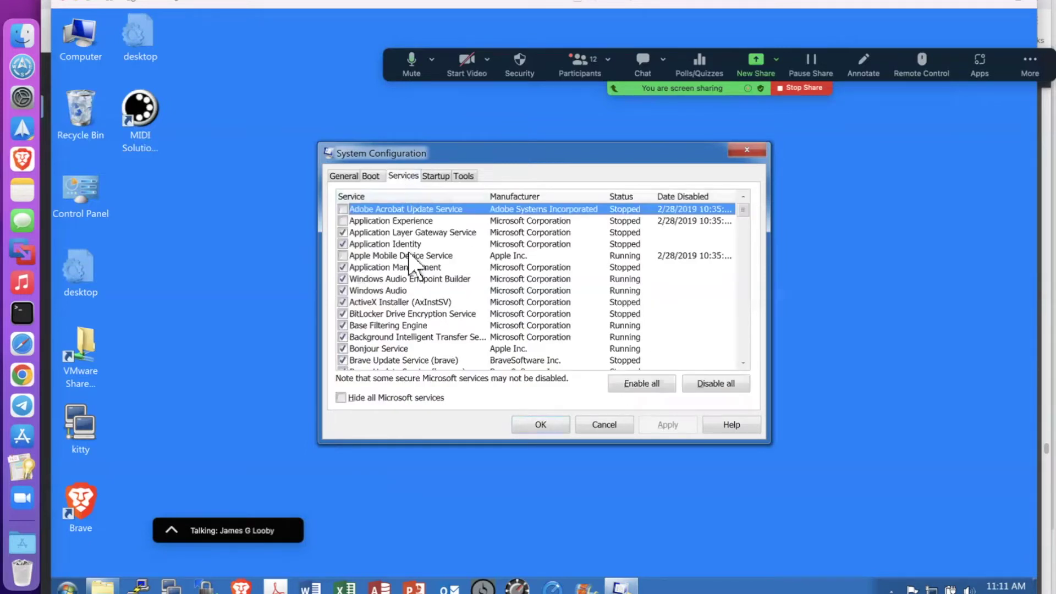
scroll(413, 261, down, 8)
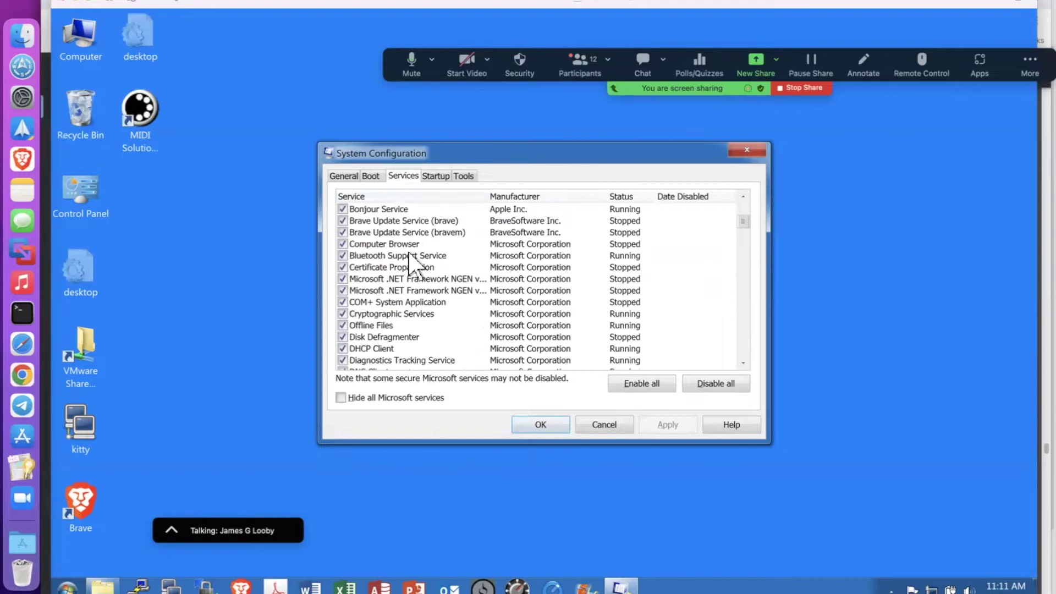
scroll(412, 262, down, 2)
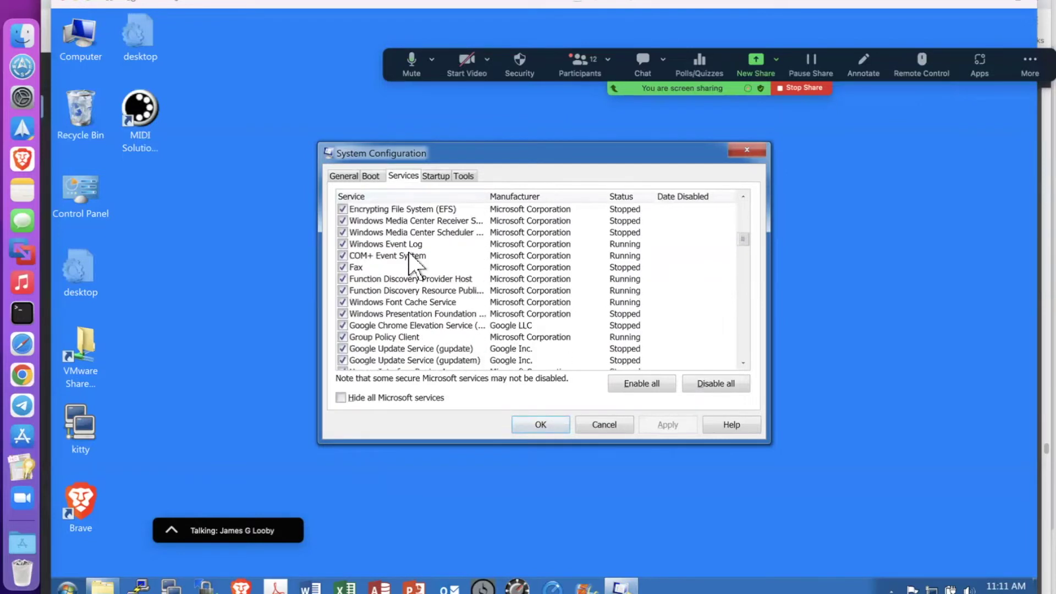
scroll(413, 261, up, 10)
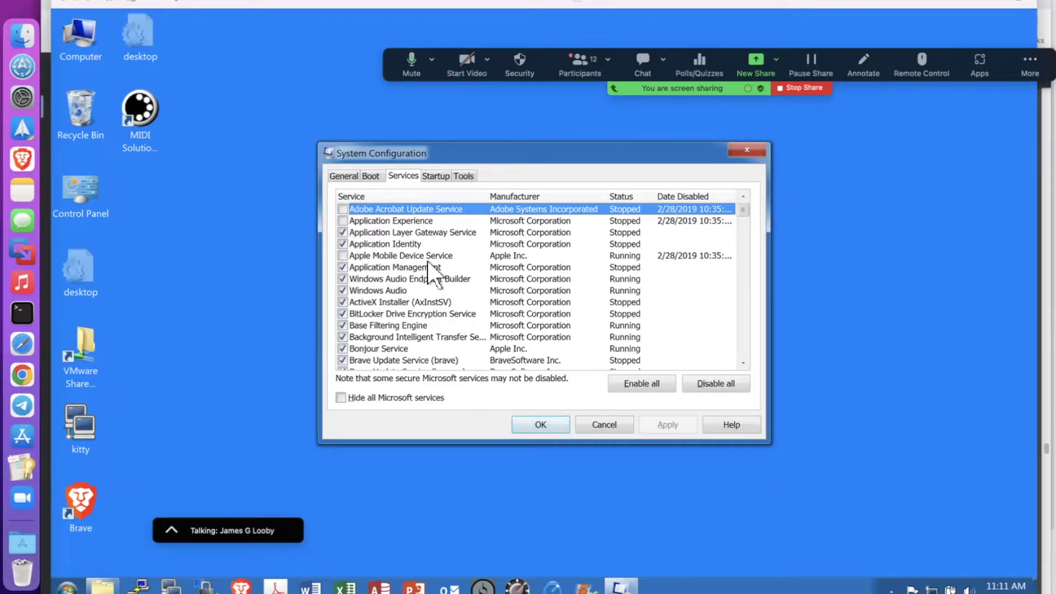
click(342, 302)
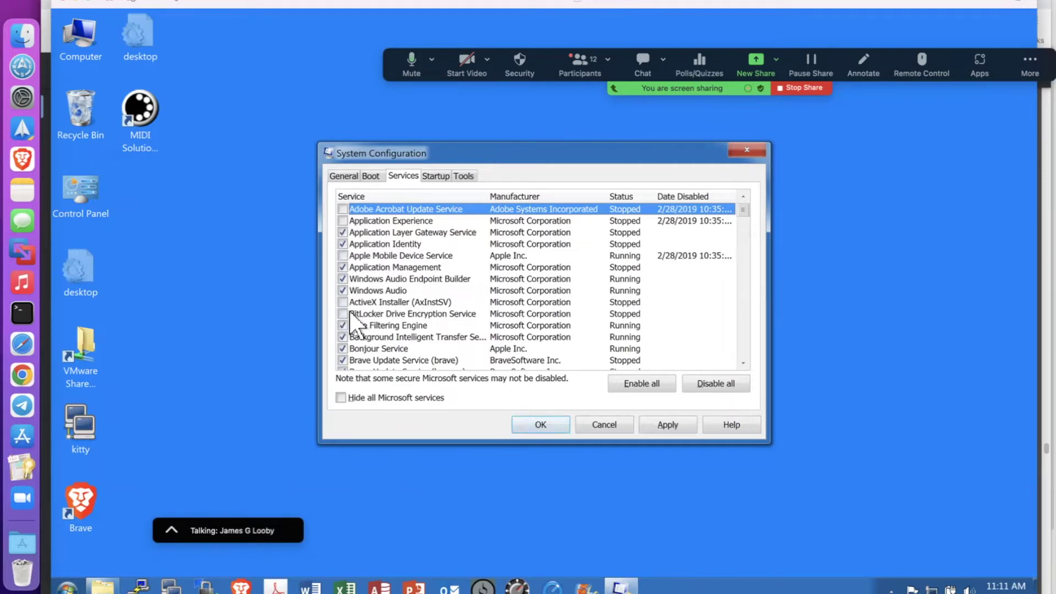
click(343, 313)
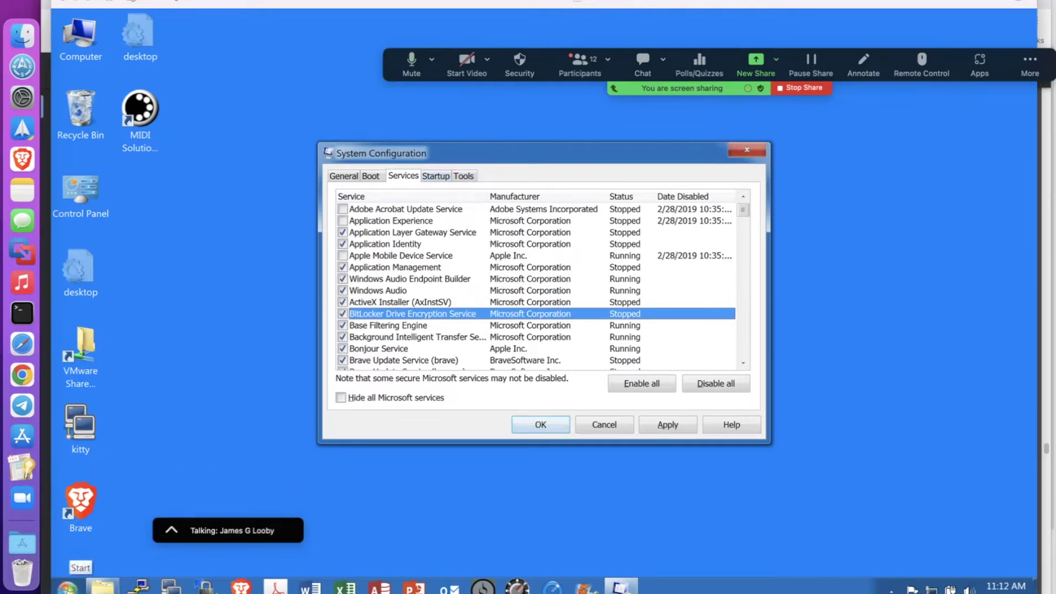
Review the Startup items, including Adobe Update, and the Tools list, then close System Configuration.
click(438, 176)
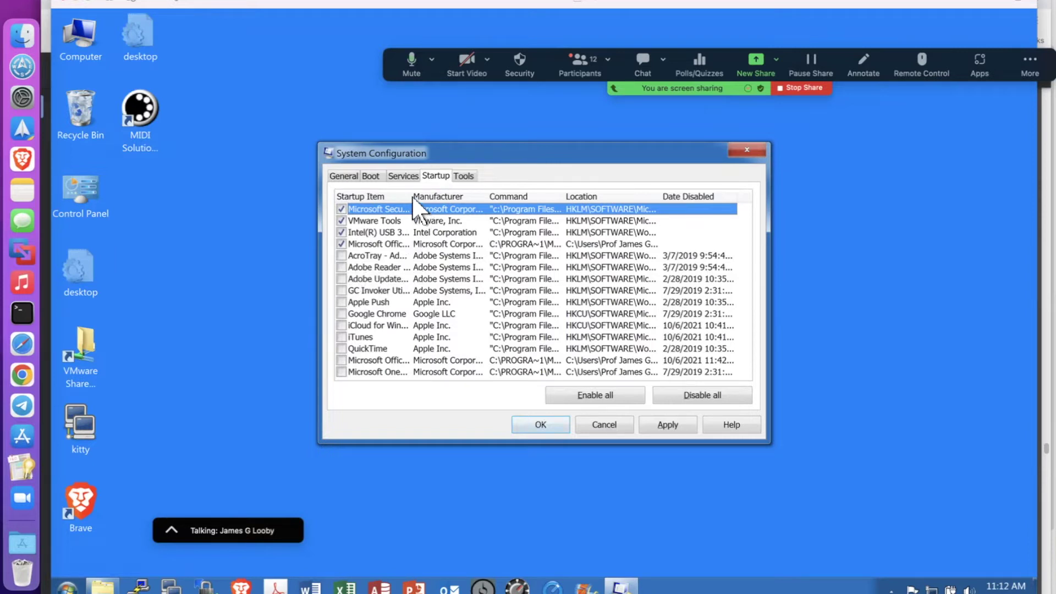
click(374, 279)
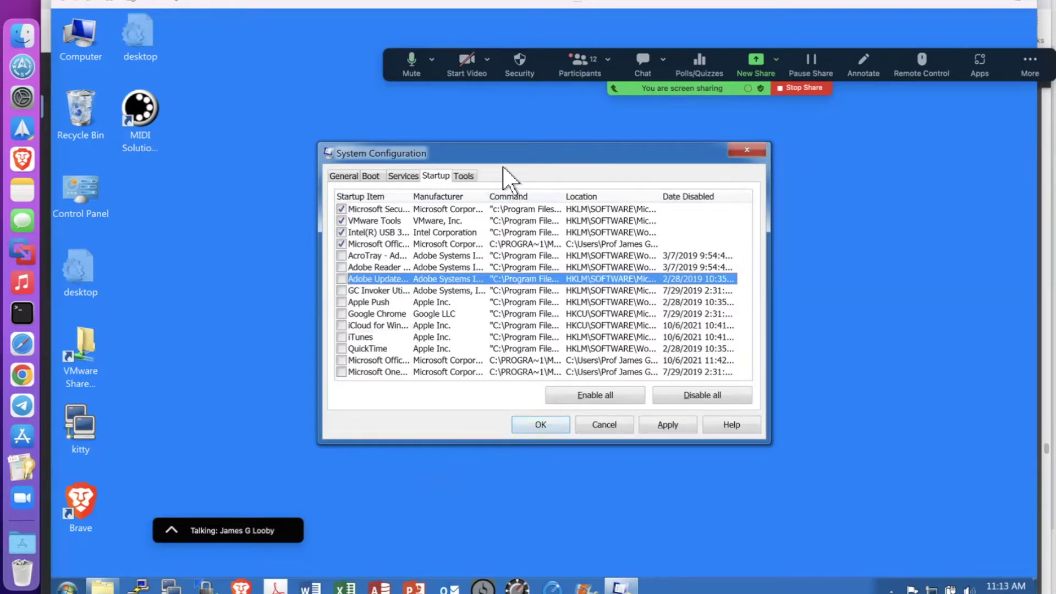
click(465, 177)
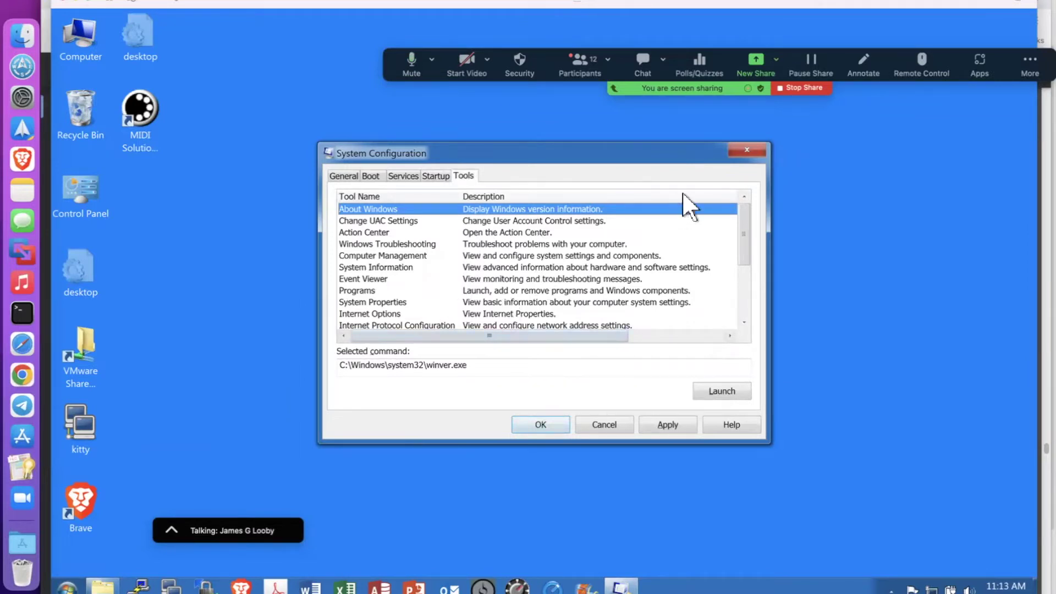
click(748, 148)
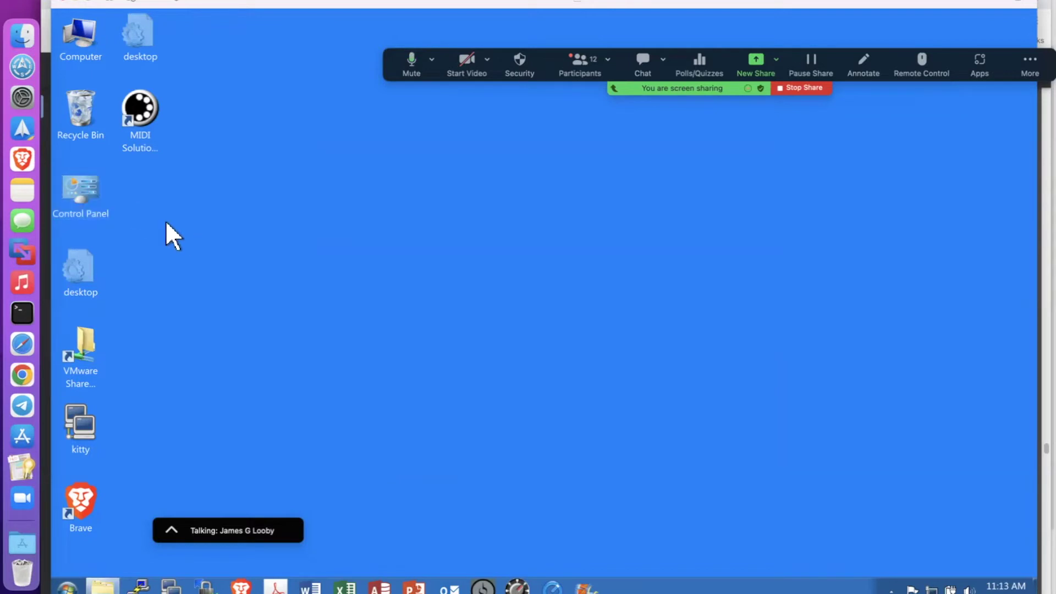
Open Control Panel from the desktop icon and go to System and Security.
double_click(83, 199)
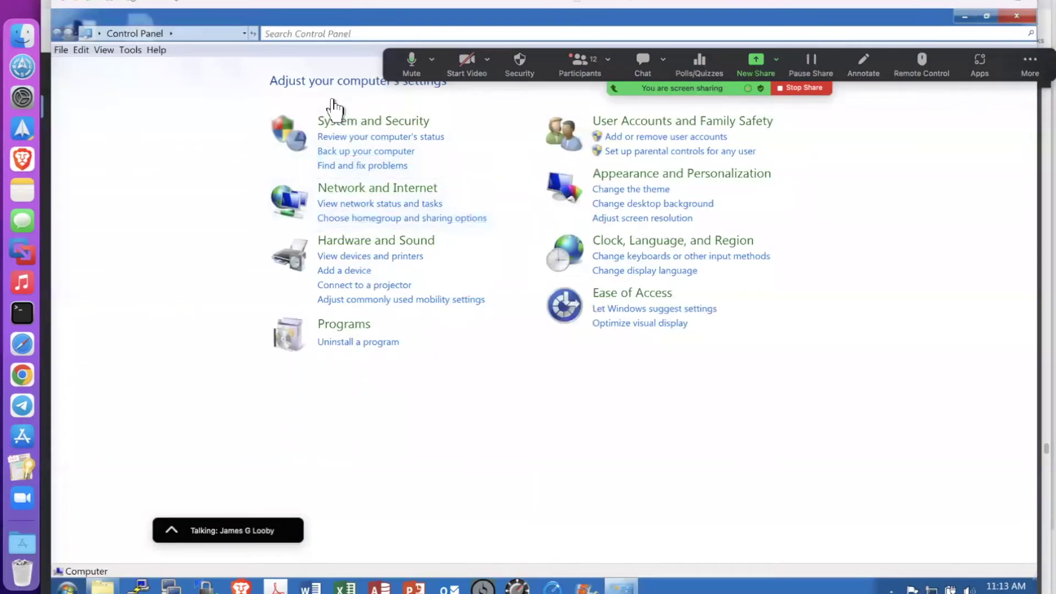
click(330, 120)
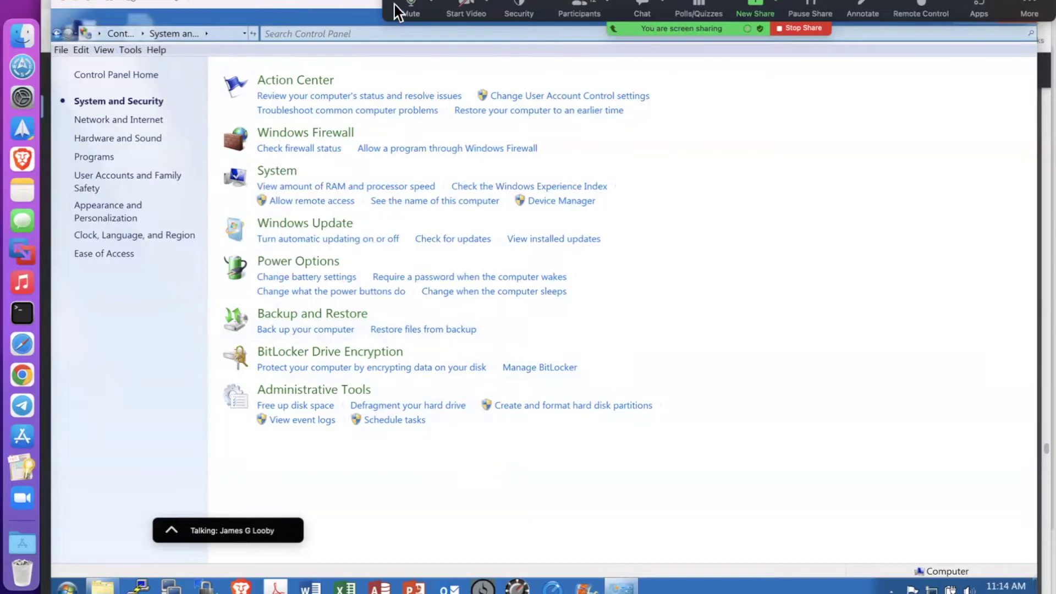
drag(439, 5, 434, 113)
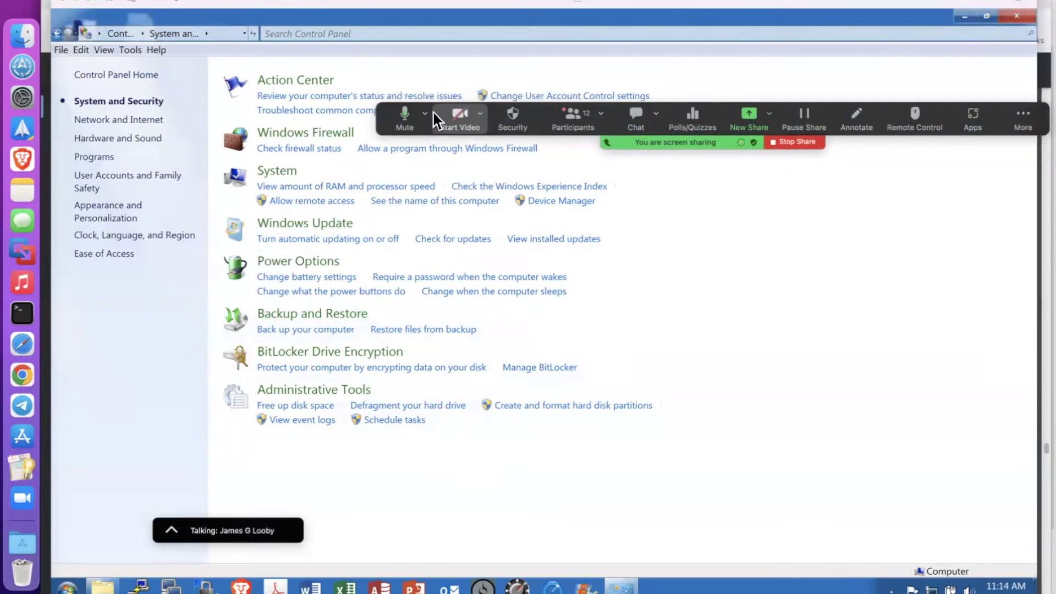
Close Control Panel and show the top-level folders of Local Disk (C:) in Explorer.
click(988, 16)
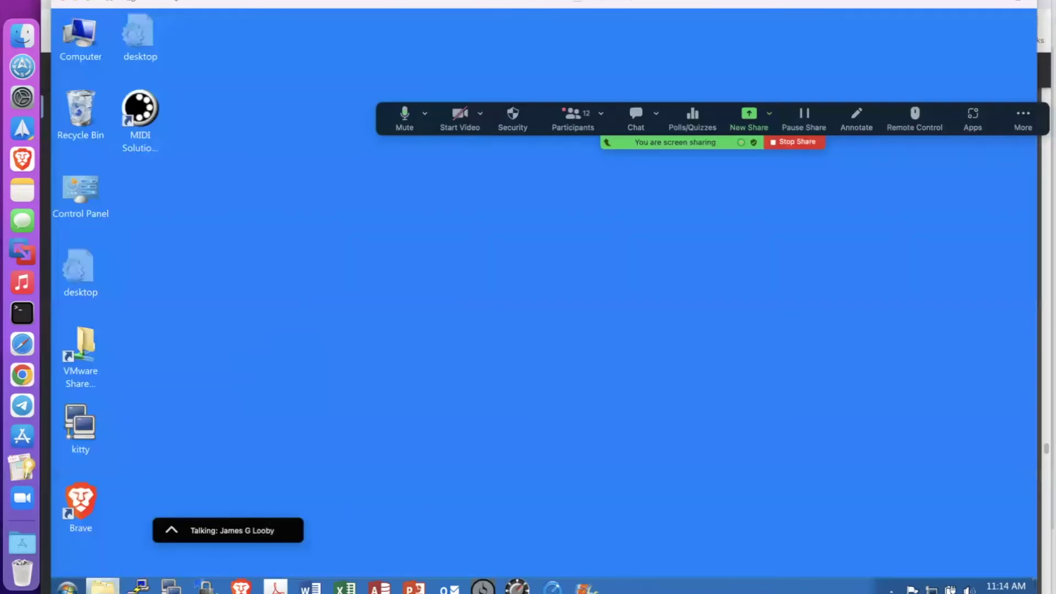
click(102, 588)
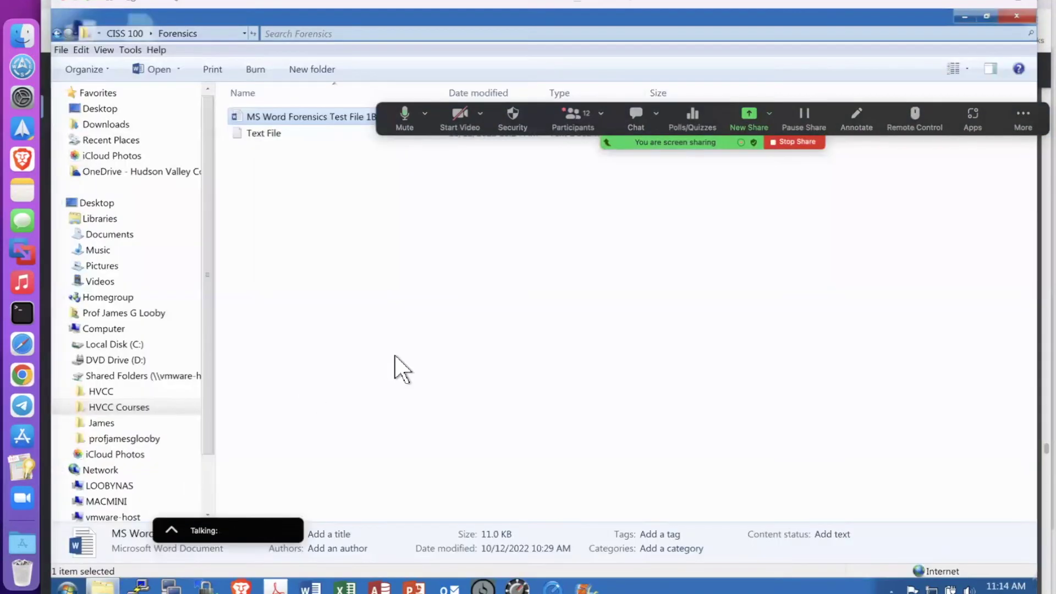
click(118, 343)
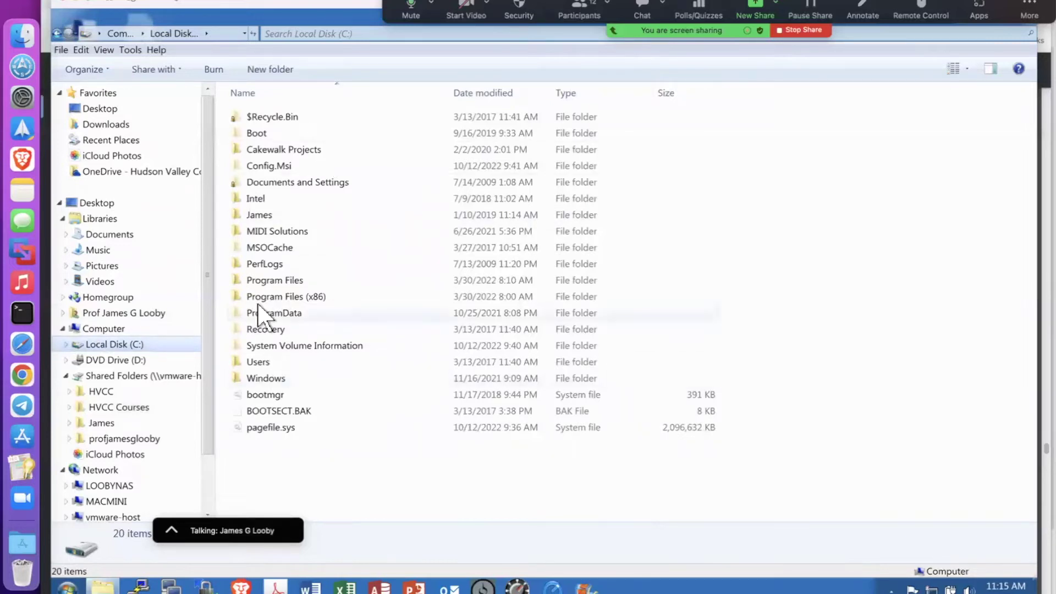
mouse_move(258, 311)
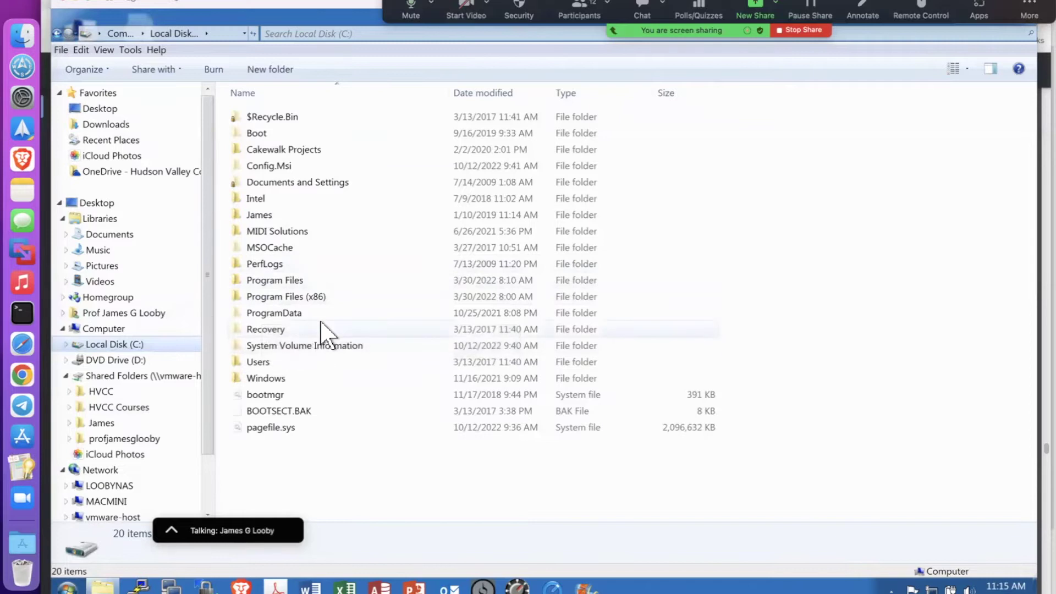
mouse_move(320, 322)
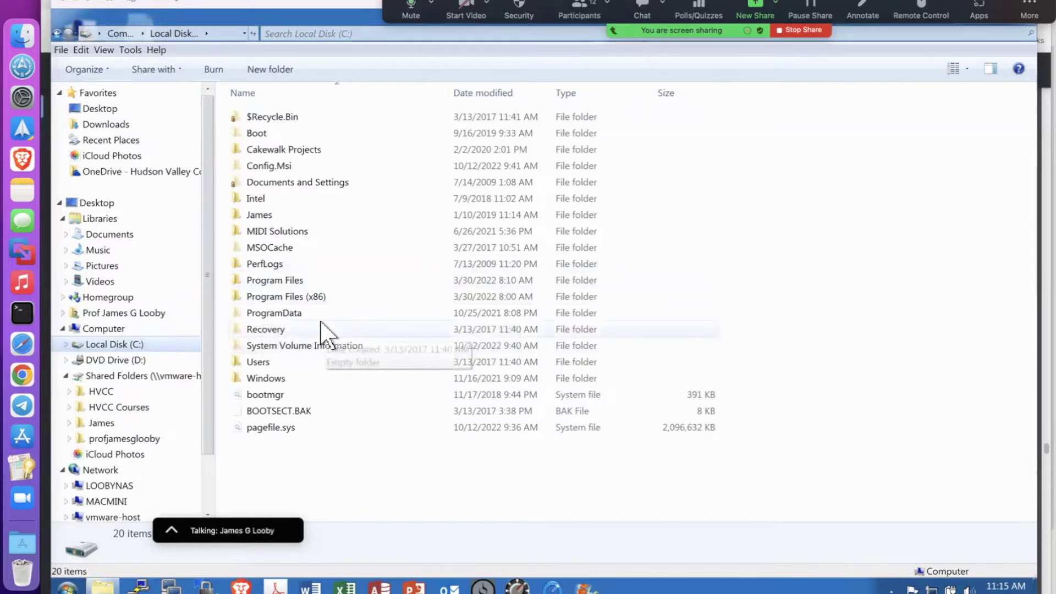
Open Local Disk (C:) Properties, showing 93.2 GB used and 6.76 GB free.
right_click(110, 345)
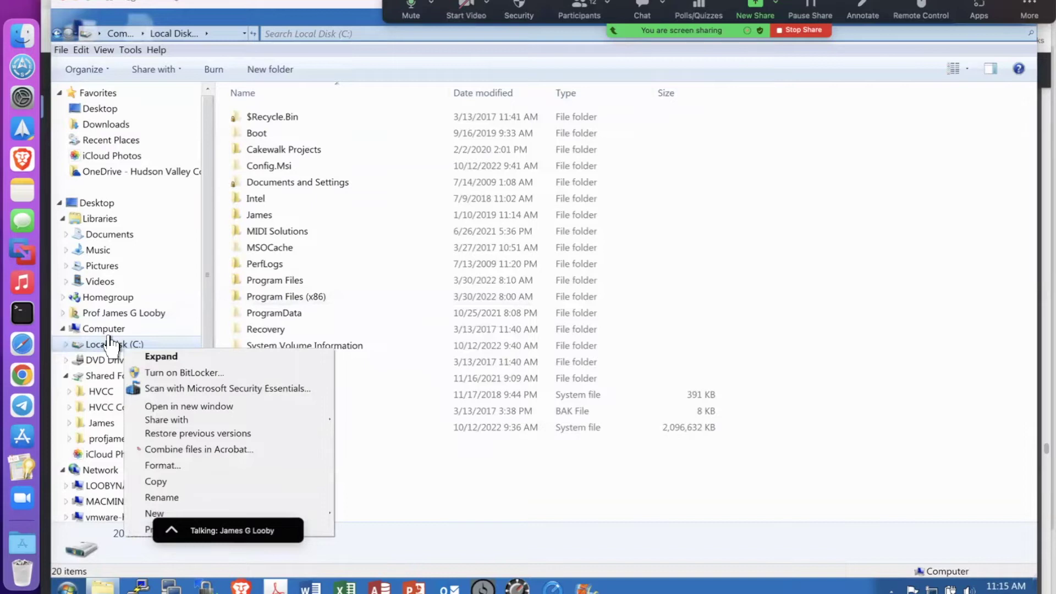
mouse_move(191, 530)
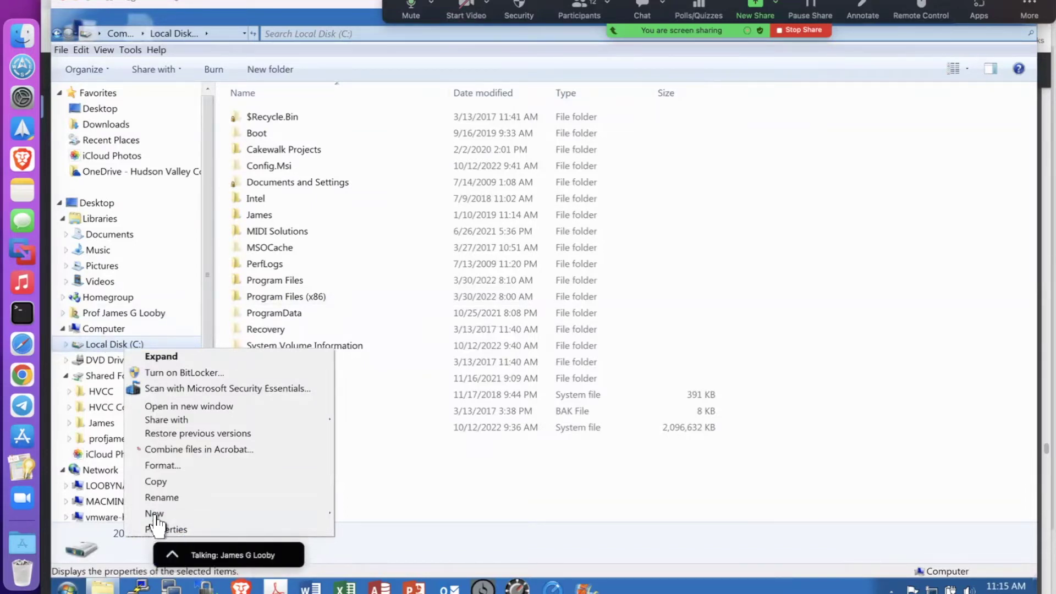
click(157, 526)
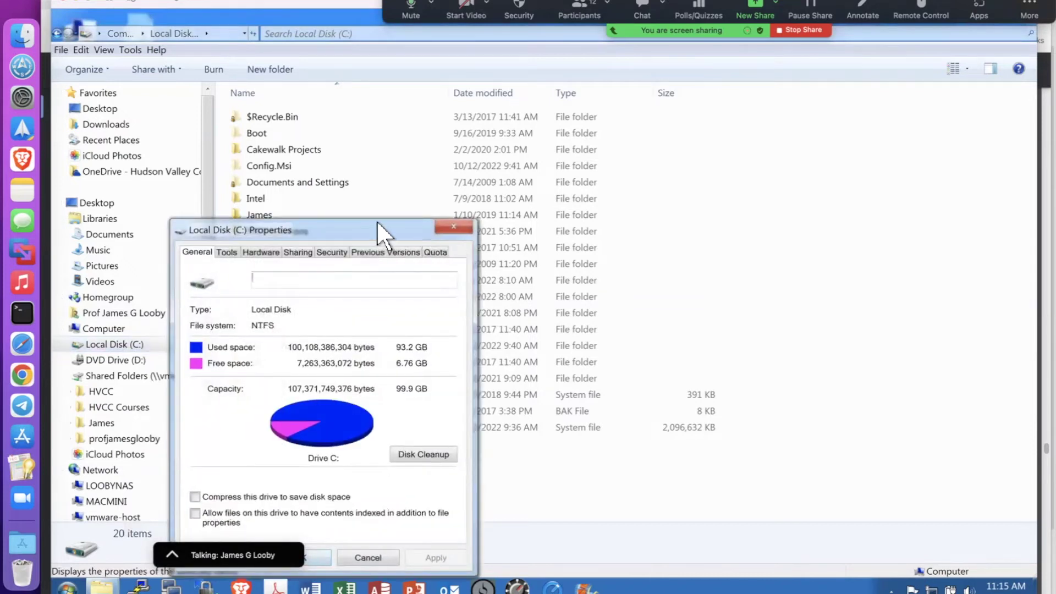
Move the Local Disk (C:) Properties window aside and show its Tools page with error-checking options.
drag(372, 222, 589, 74)
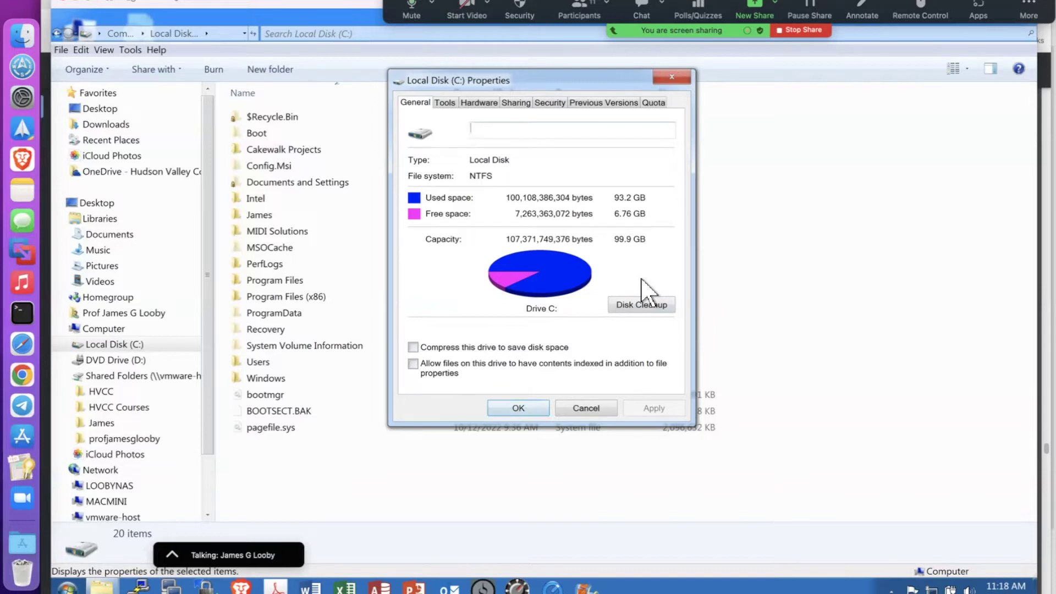
click(444, 103)
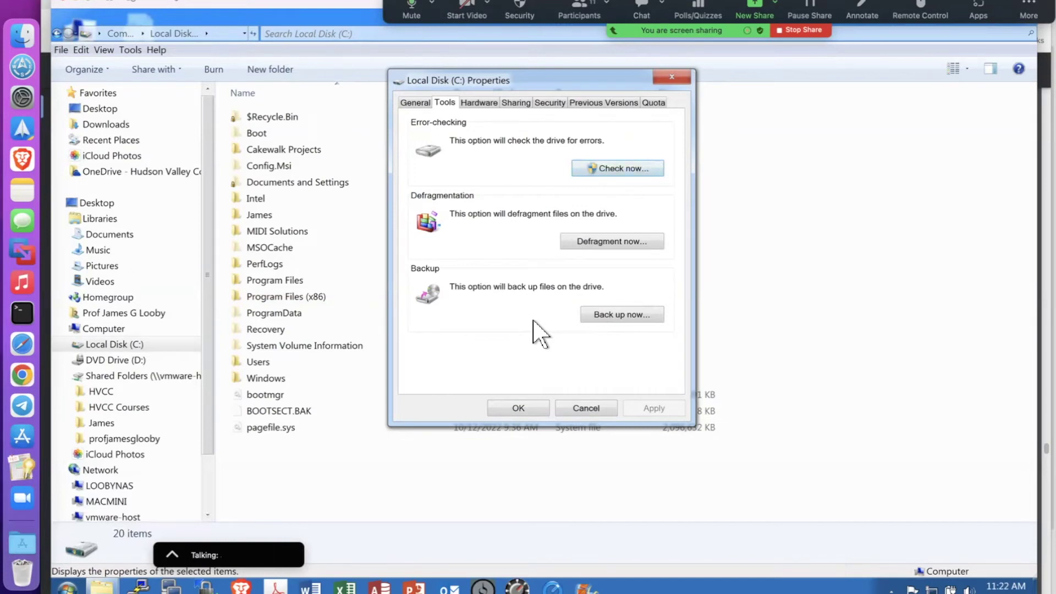
Show the Hardware page, where the VMware SATA CD-ROM is reported as working properly.
click(478, 103)
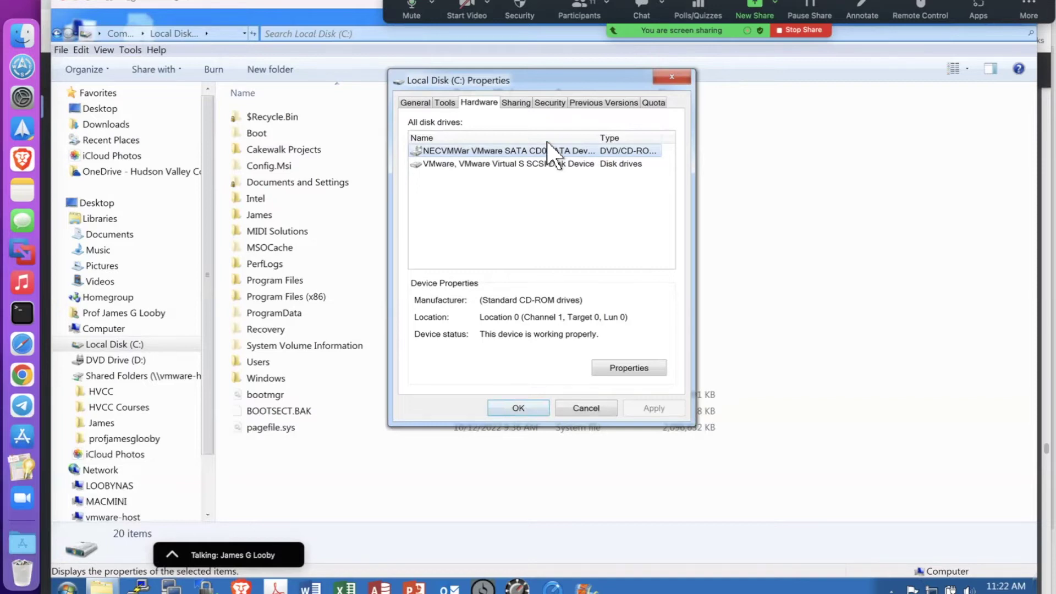
Check the drive's Security permissions, then close Properties and minimize Explorer to the desktop.
click(547, 103)
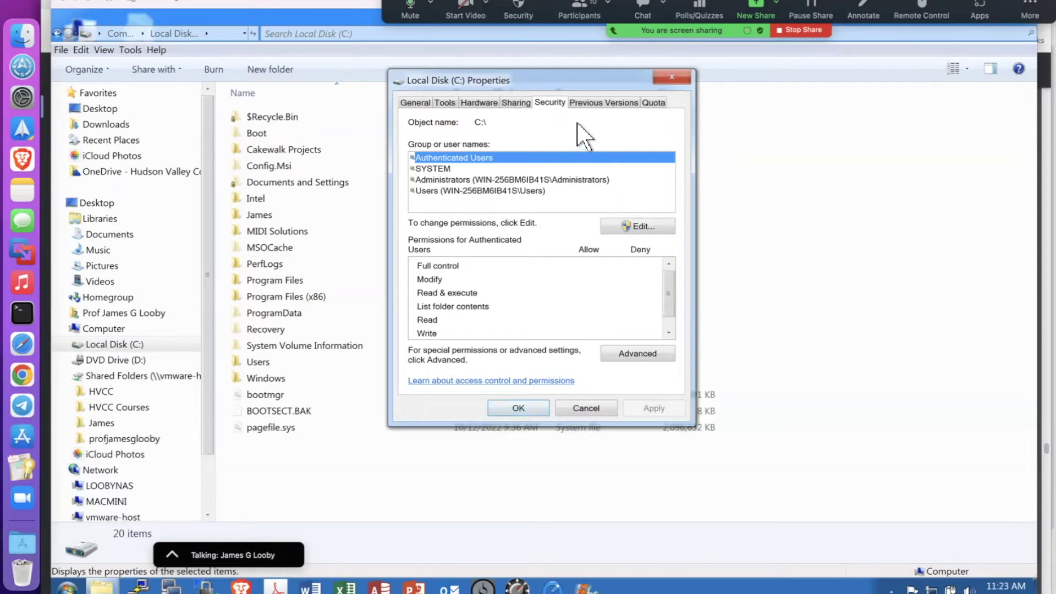
click(672, 76)
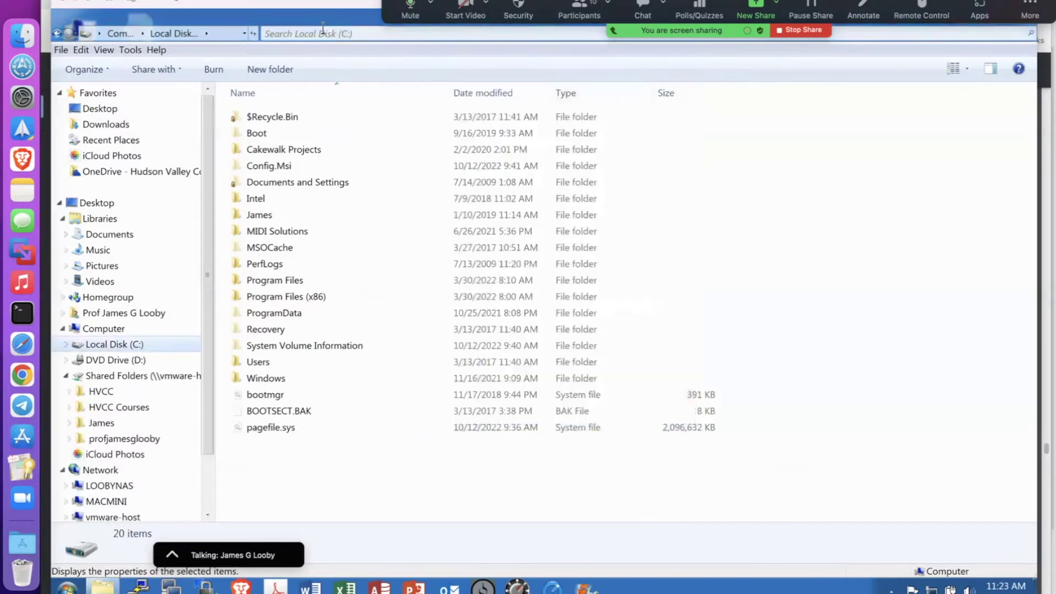
drag(555, 7, 552, 92)
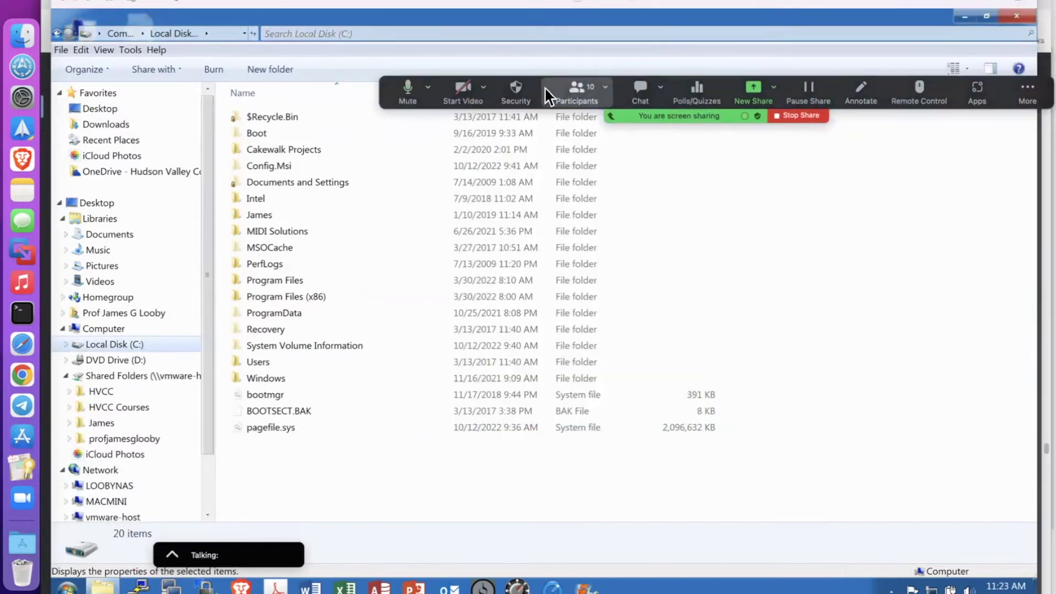
click(965, 16)
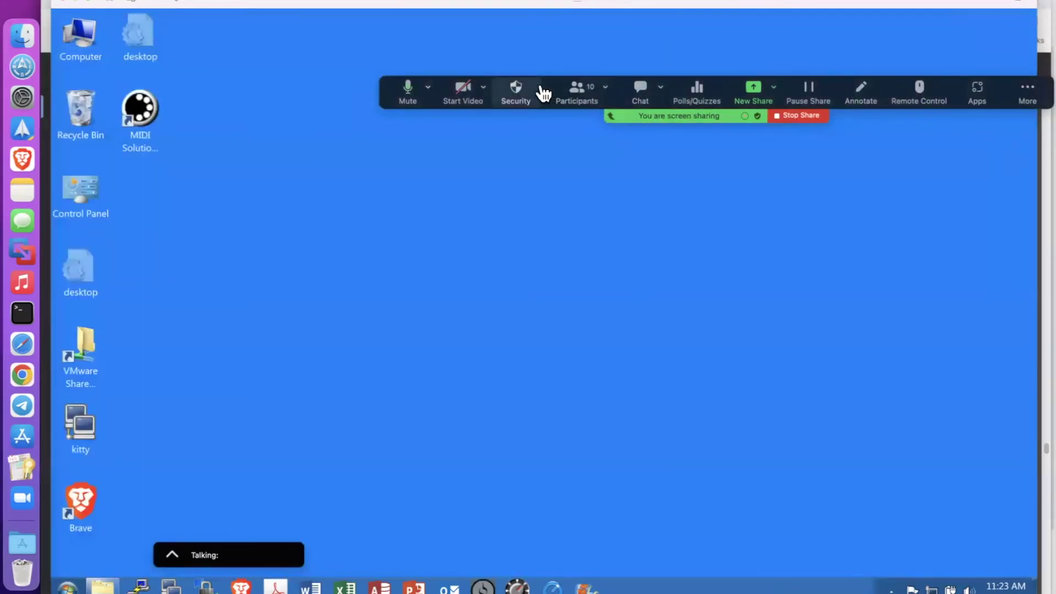
drag(543, 89, 538, 2)
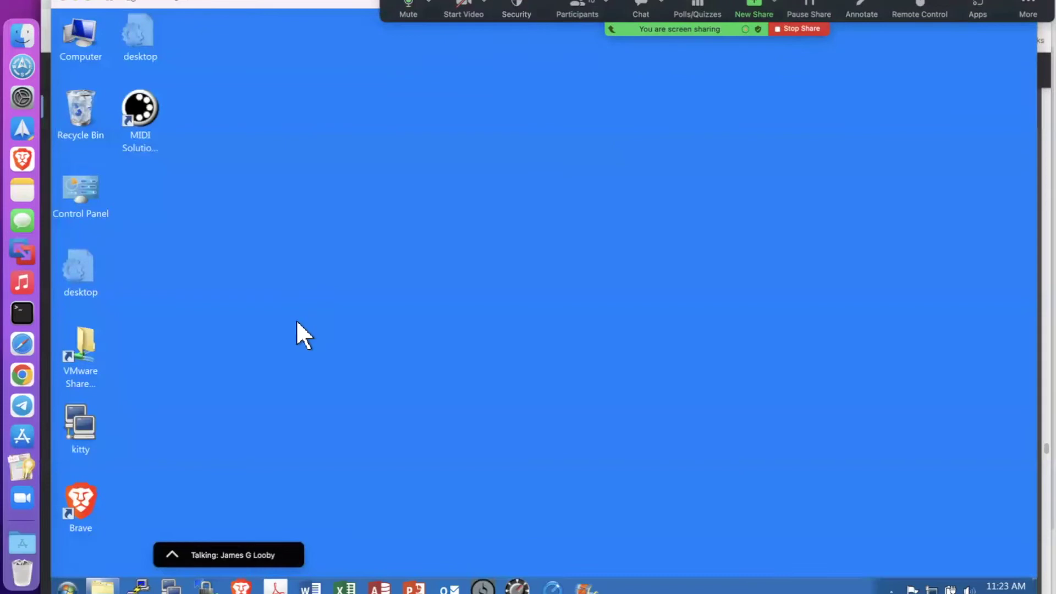
Restore Explorer and navigate Shared Folders (Z:) > HVCC Courses > CISS 100 > Forensics.
click(102, 586)
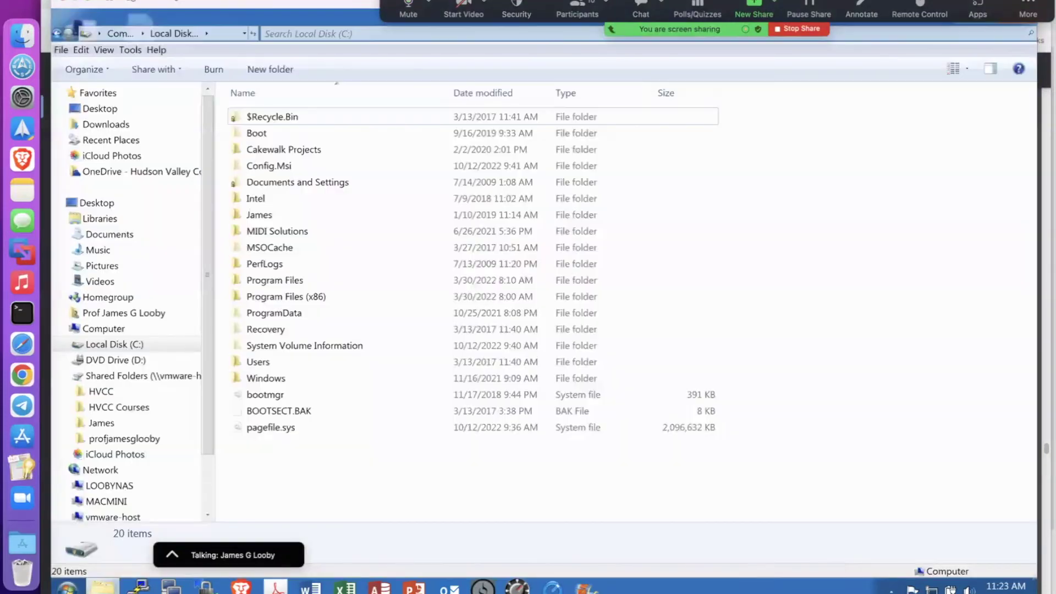
click(157, 375)
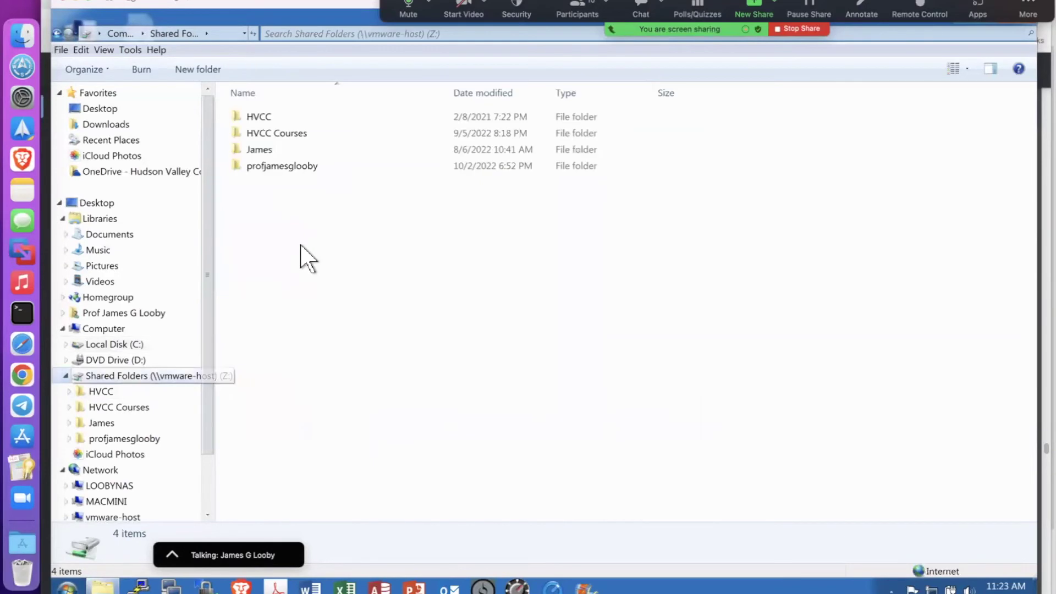
double_click(284, 132)
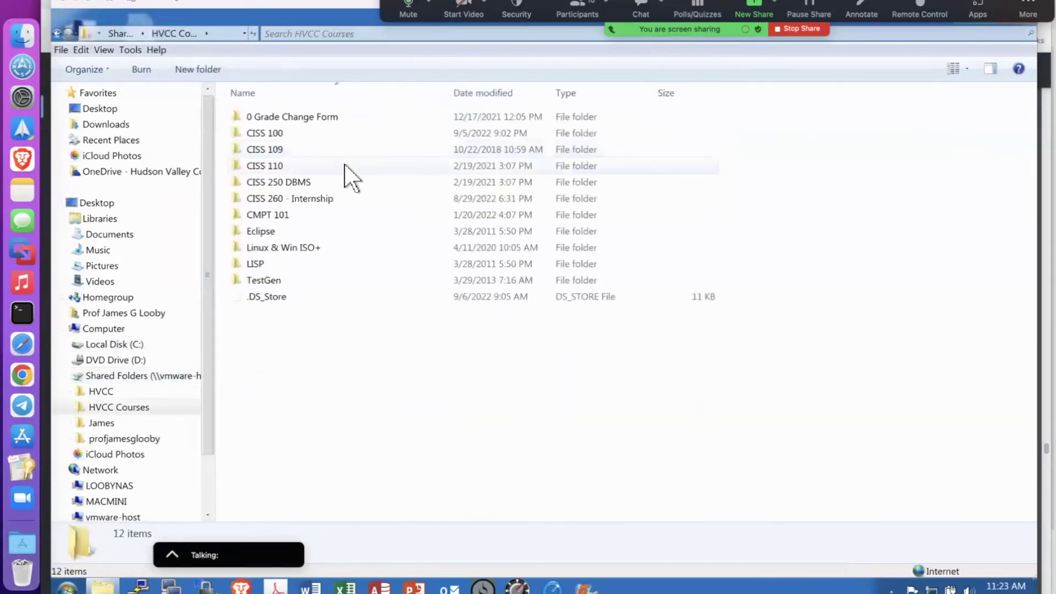
click(282, 134)
key(Return)
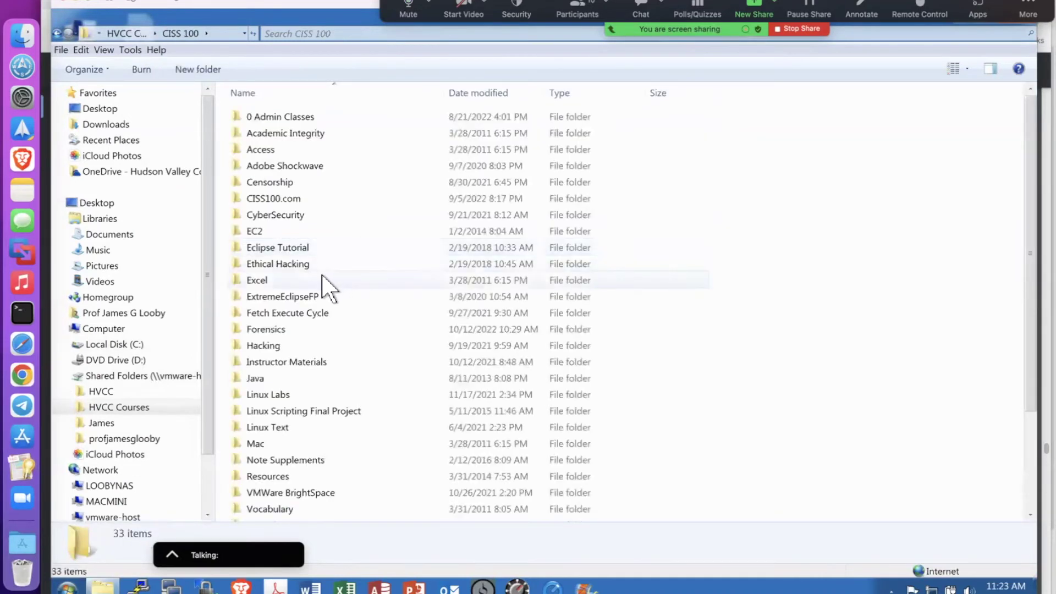
double_click(281, 330)
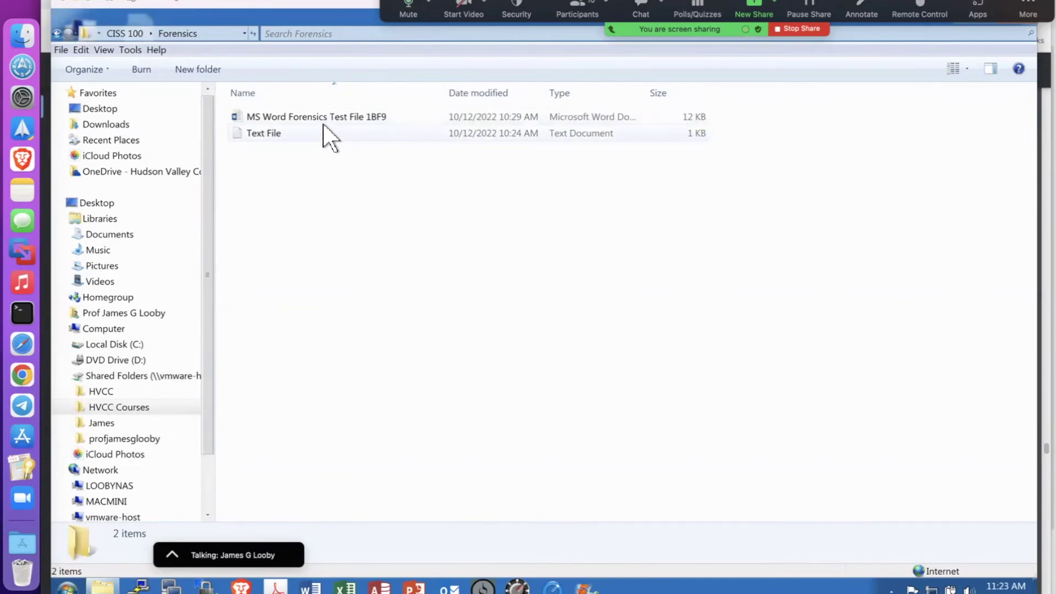
double_click(273, 134)
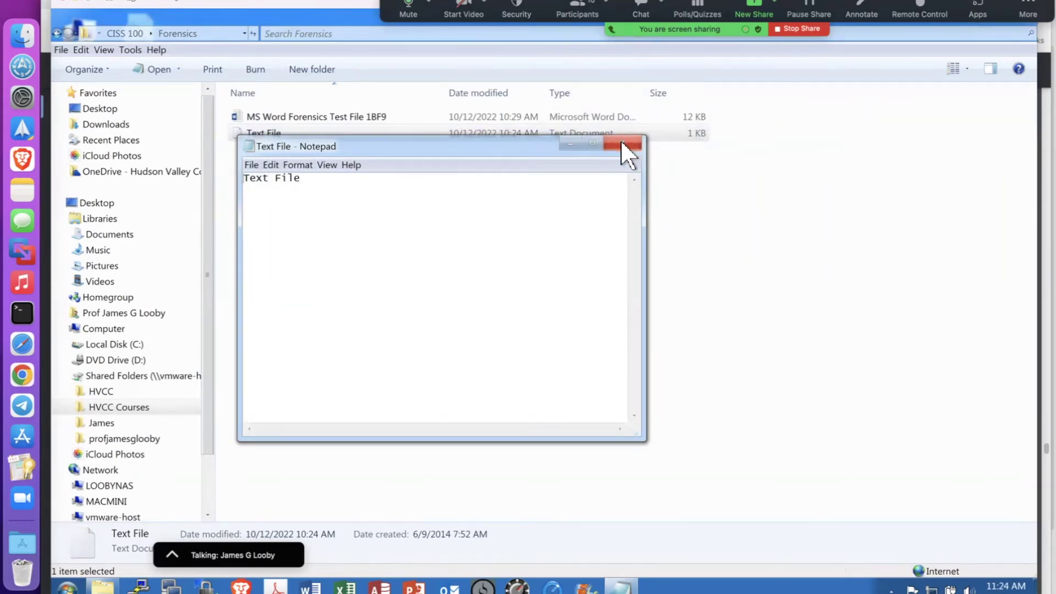
click(622, 143)
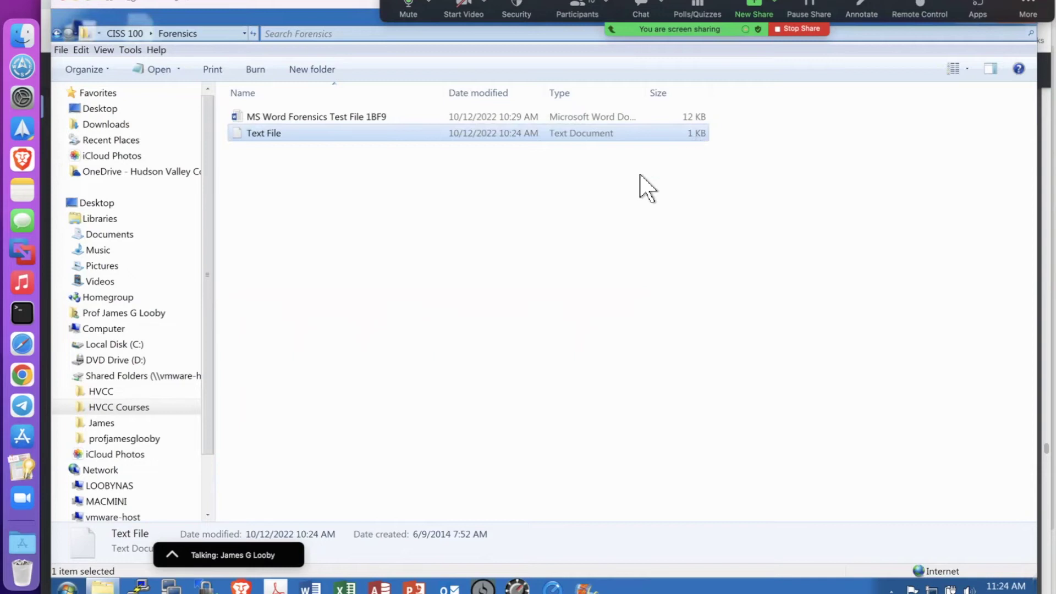
Open Text File's Properties and highlight its 4,096-byte size on disk against 9 bytes size.
right_click(385, 135)
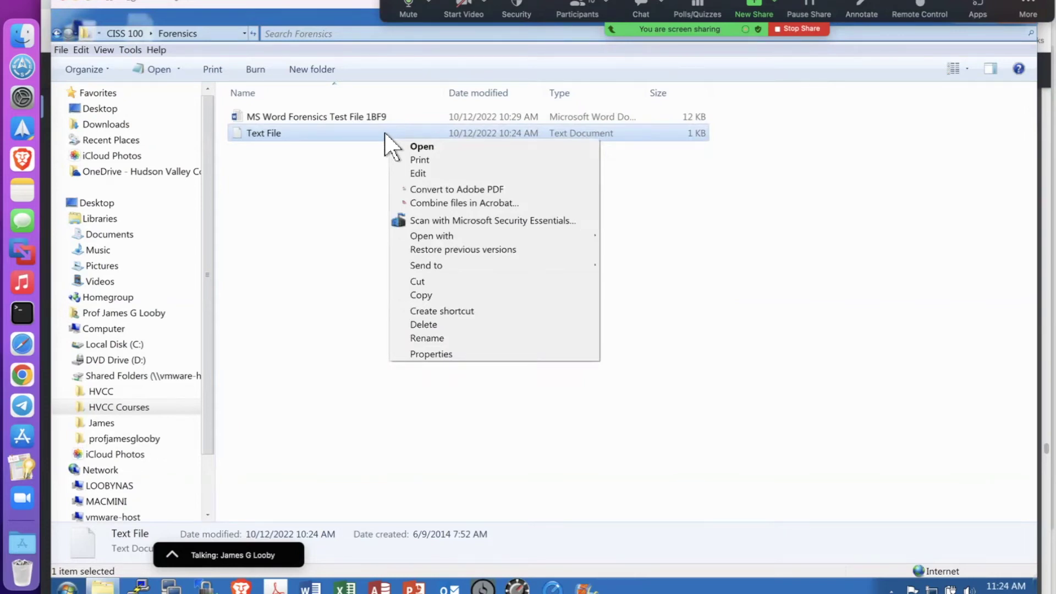
click(418, 353)
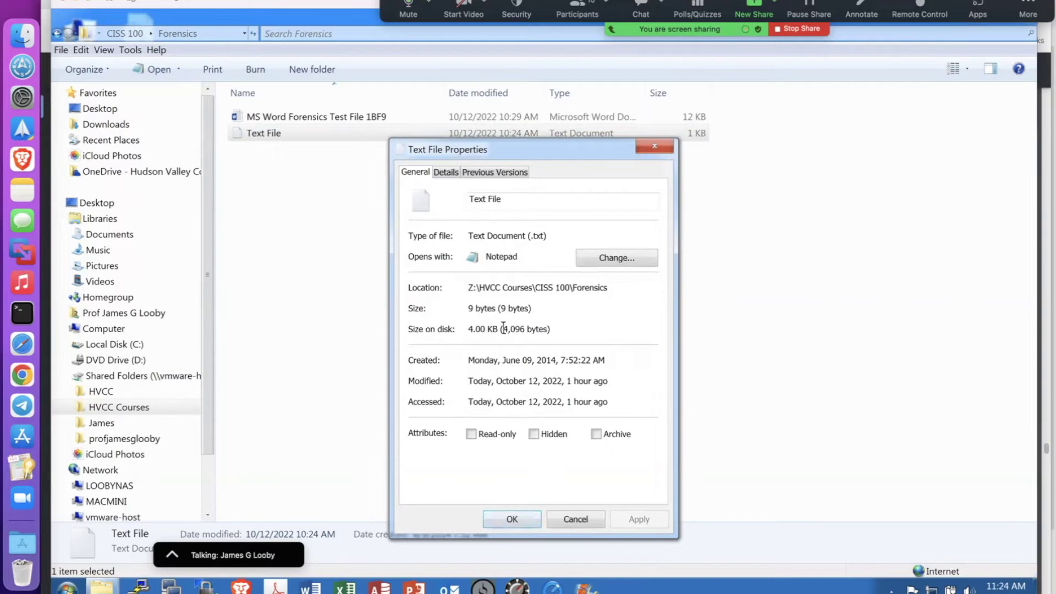
drag(504, 332, 524, 331)
click(523, 330)
Highlight the 4.00 KB size on disk value, then launch Synalyze It! Pro.
drag(467, 329, 561, 329)
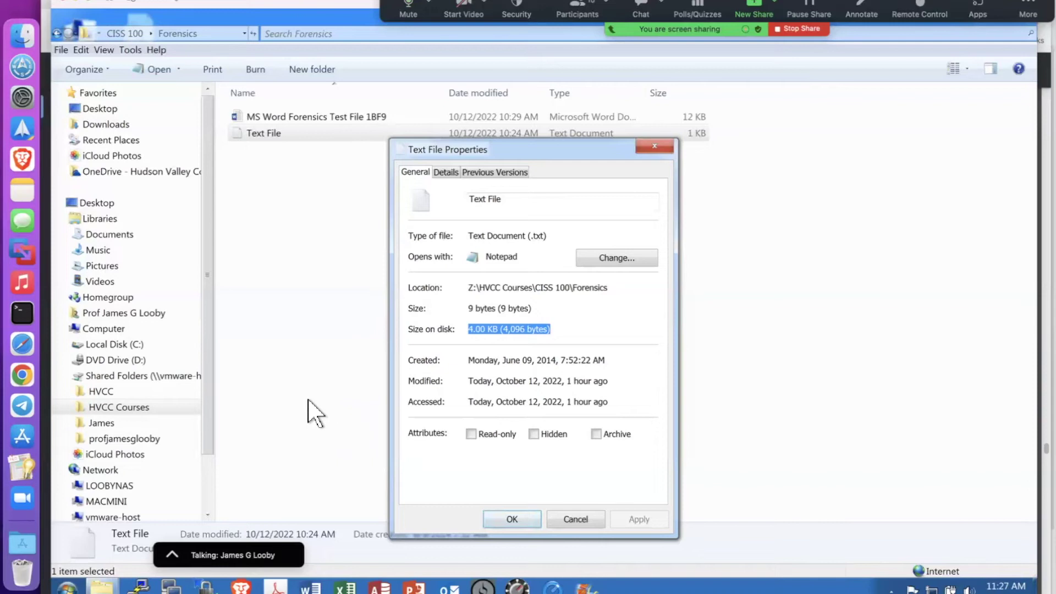
click(19, 467)
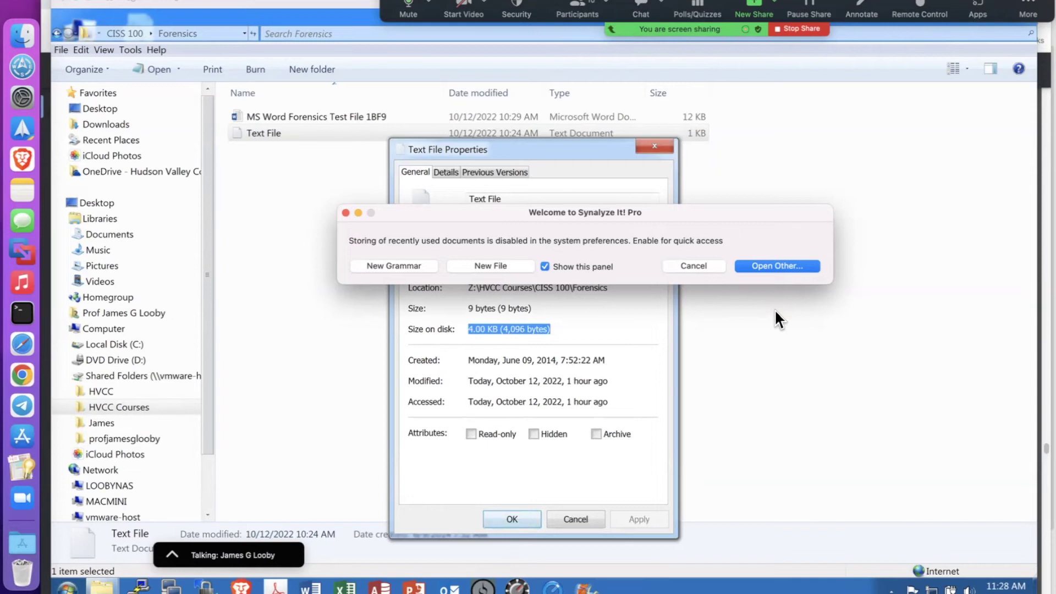
click(775, 309)
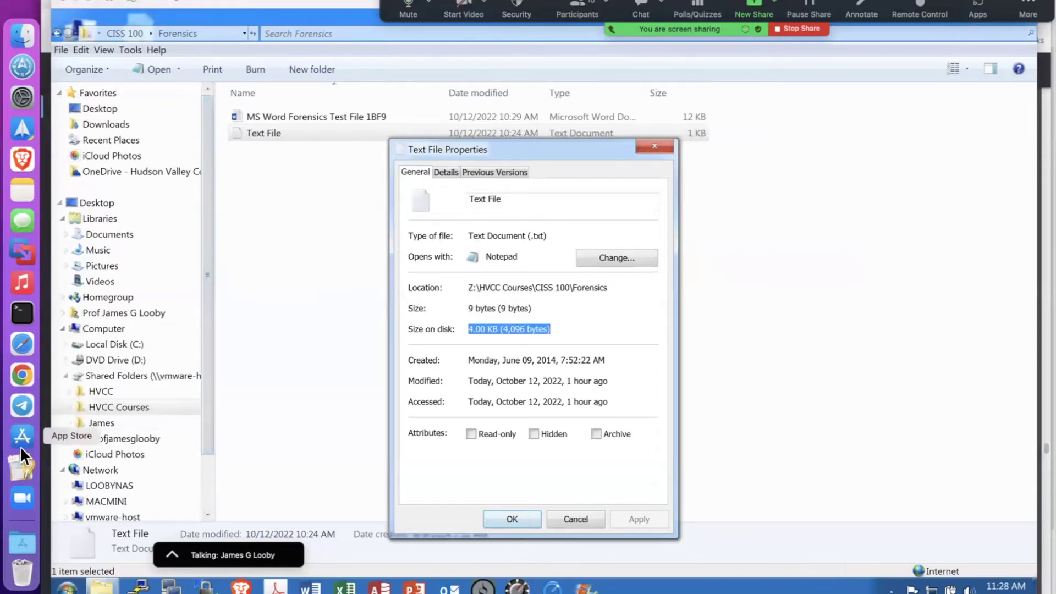
click(22, 466)
Use Open Other... on the Welcome panel to browse the Forensics folder's .docx and Text File.txt.
click(771, 266)
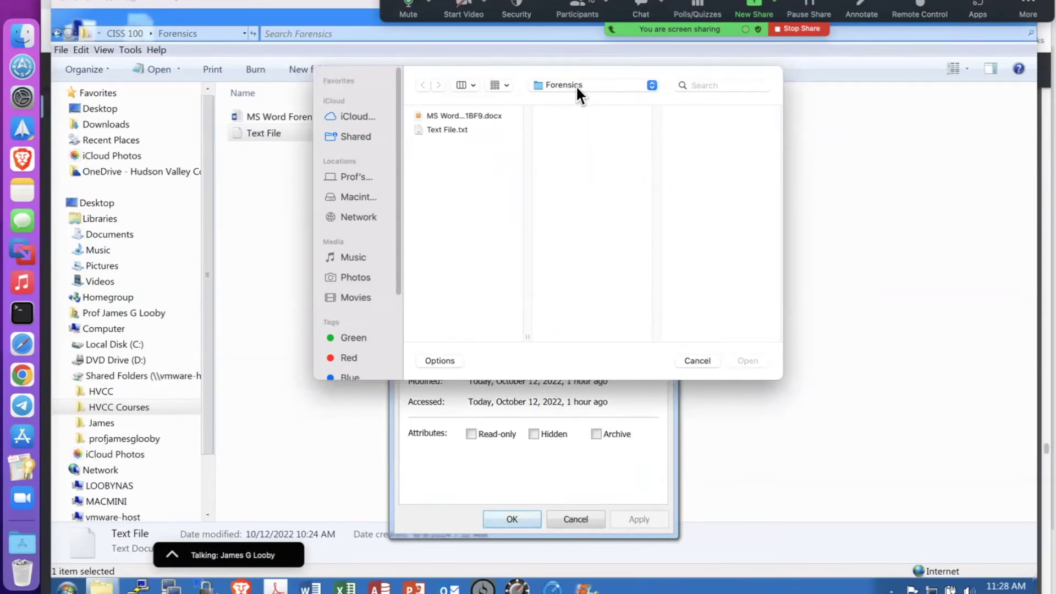
Open Text File.txt in the hex editor, declining the grammar download.
double_click(438, 131)
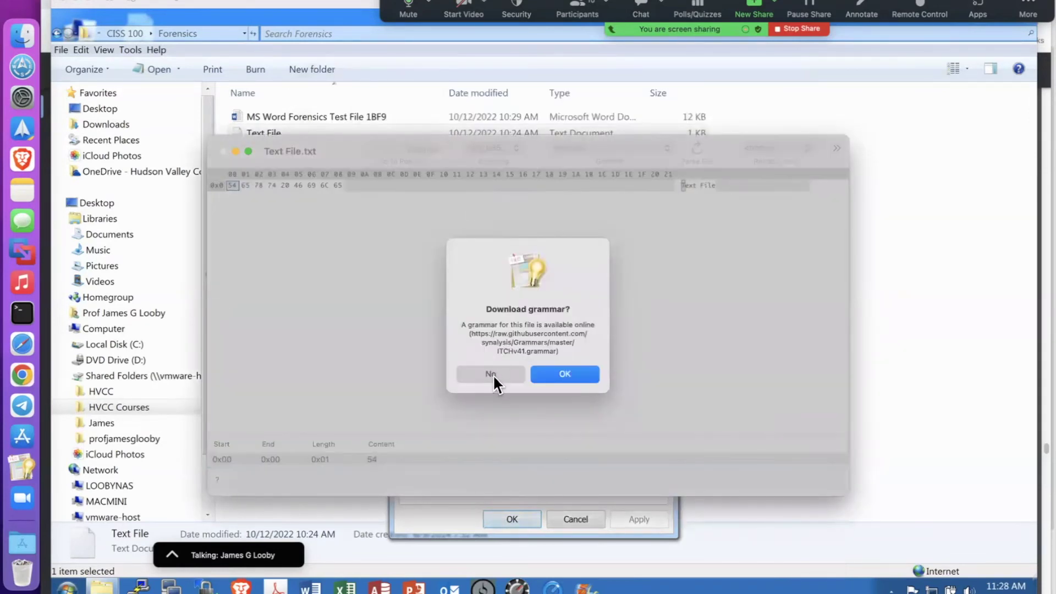
click(490, 375)
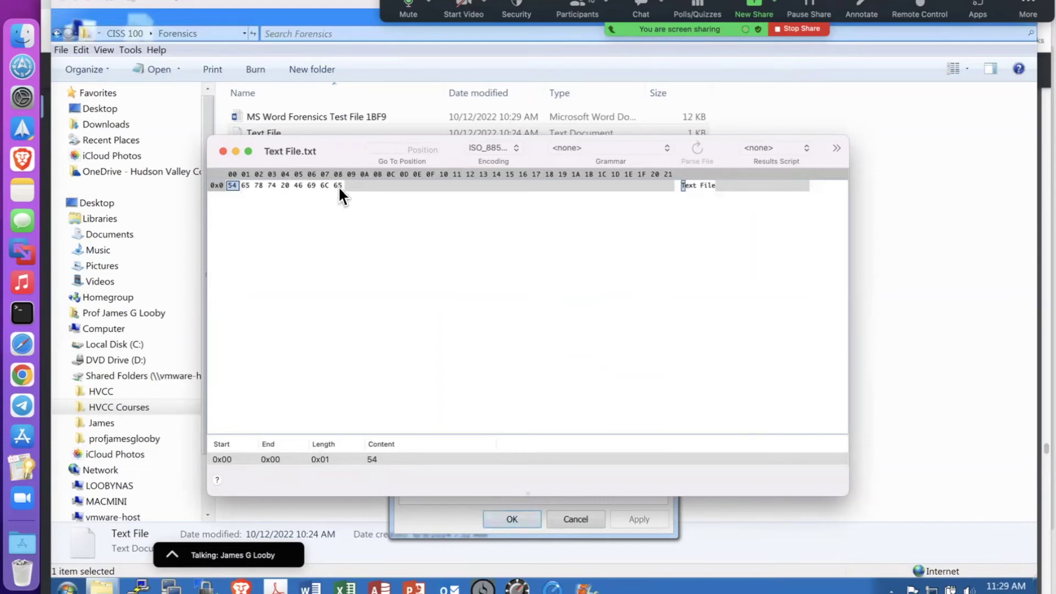
Overwrite byte 0x08 from 65 to 31 so the text reads 'Text Fil1'.
click(713, 186)
text(1)
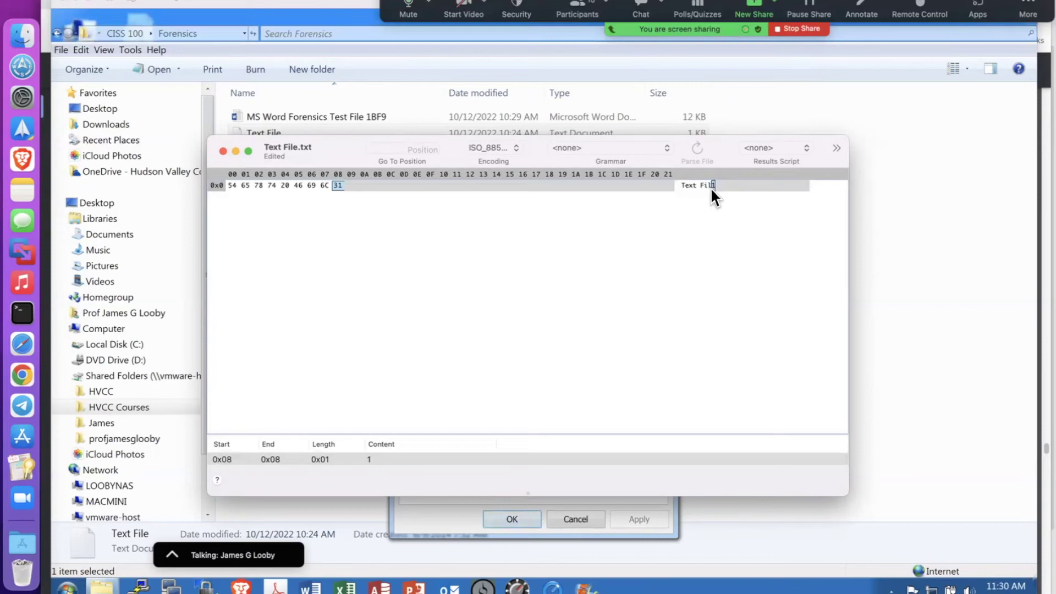
Close Text File's Properties, open Text File in Notepad, and select the altered word 'Fil1'.
click(811, 118)
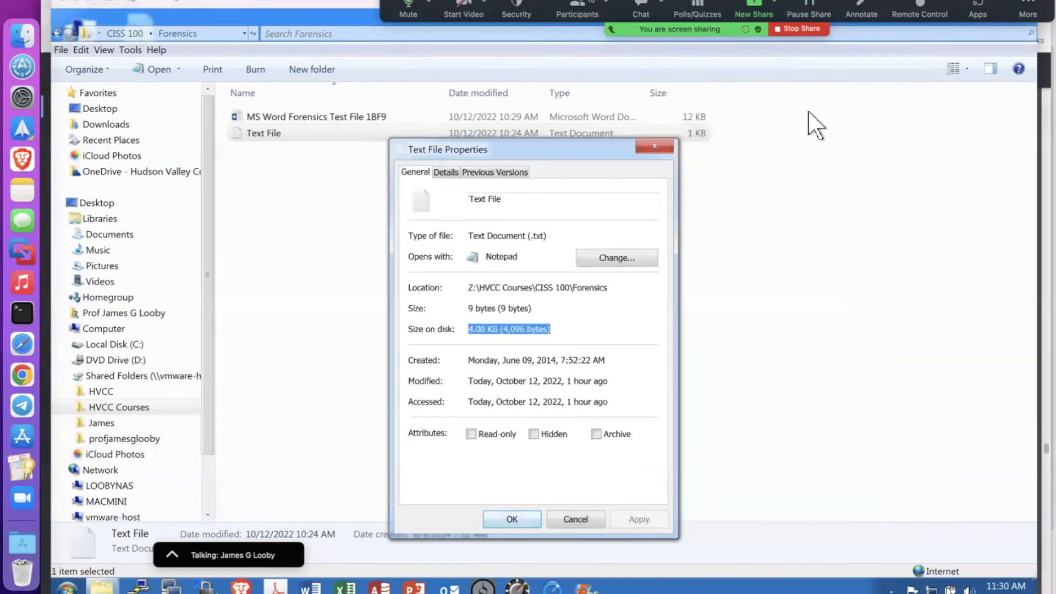
click(655, 146)
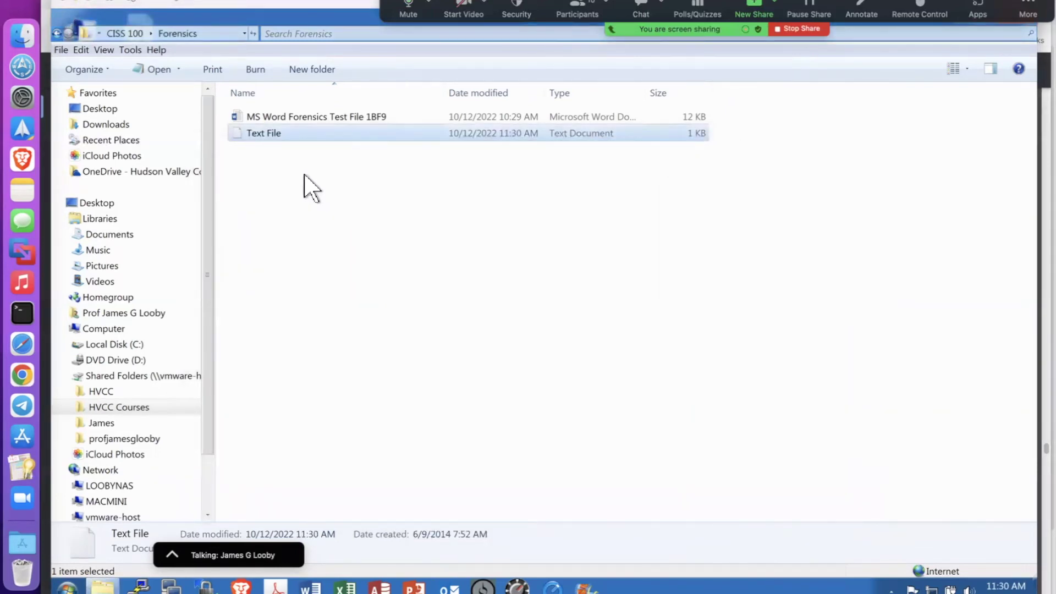
double_click(273, 135)
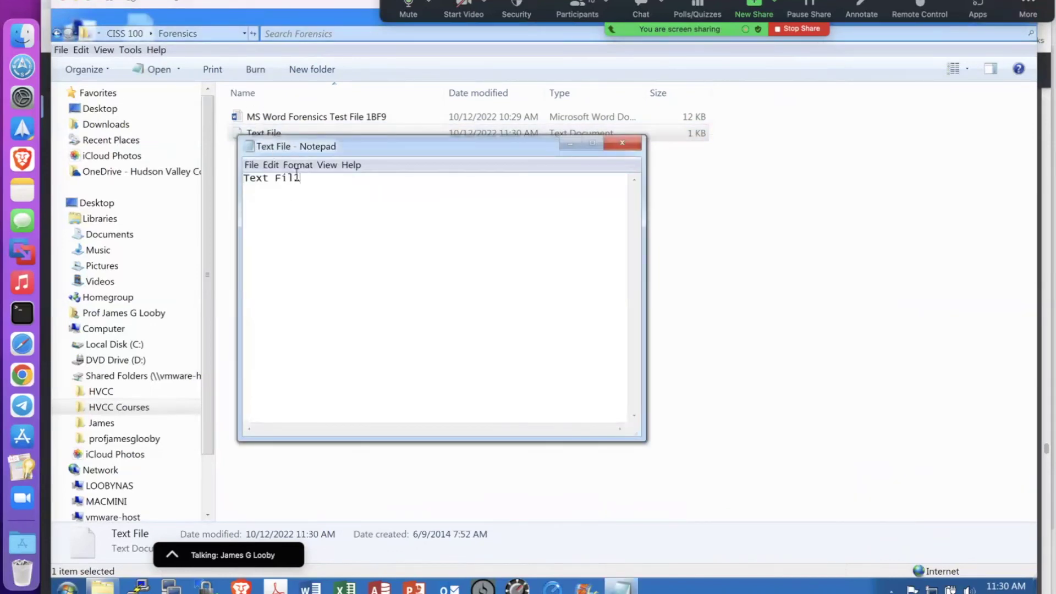
drag(301, 179, 276, 173)
Restore byte 0x08 of Text File to 65 ('e'), keep the change, then select the Word forensics document.
click(618, 137)
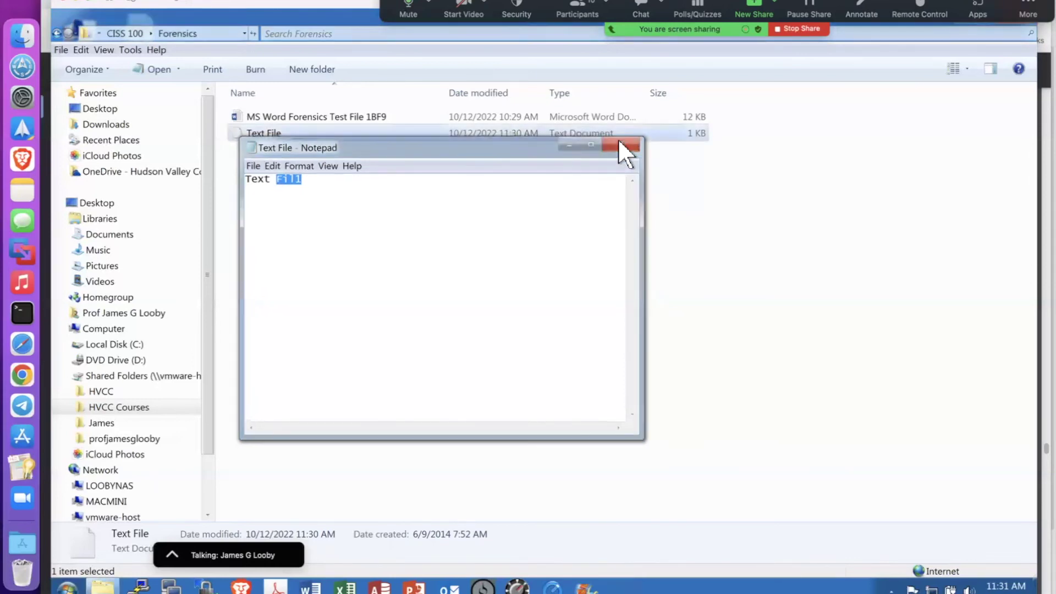
click(20, 472)
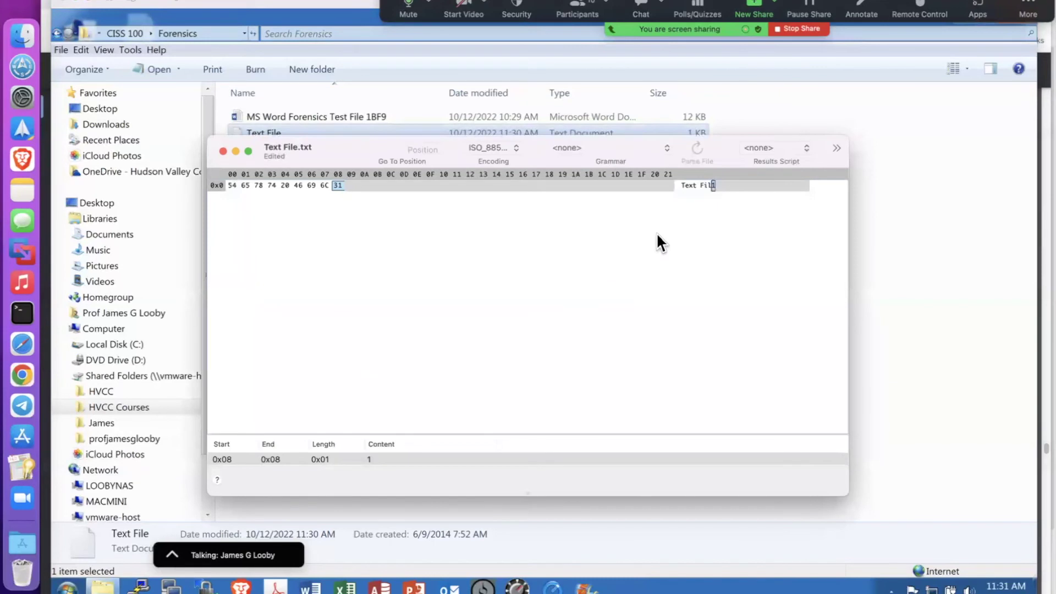
text(e)
click(223, 150)
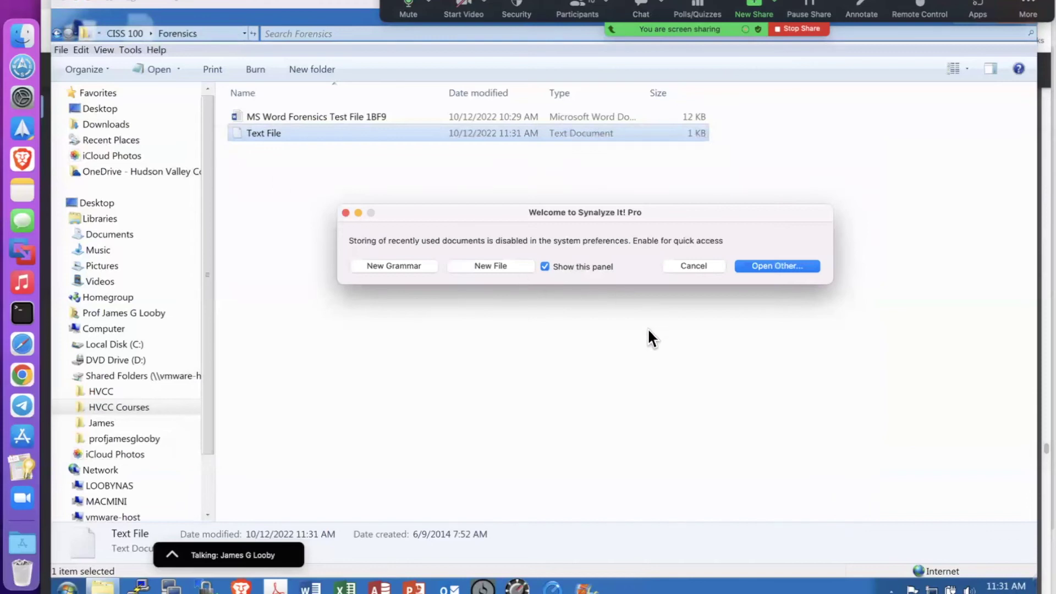
click(443, 186)
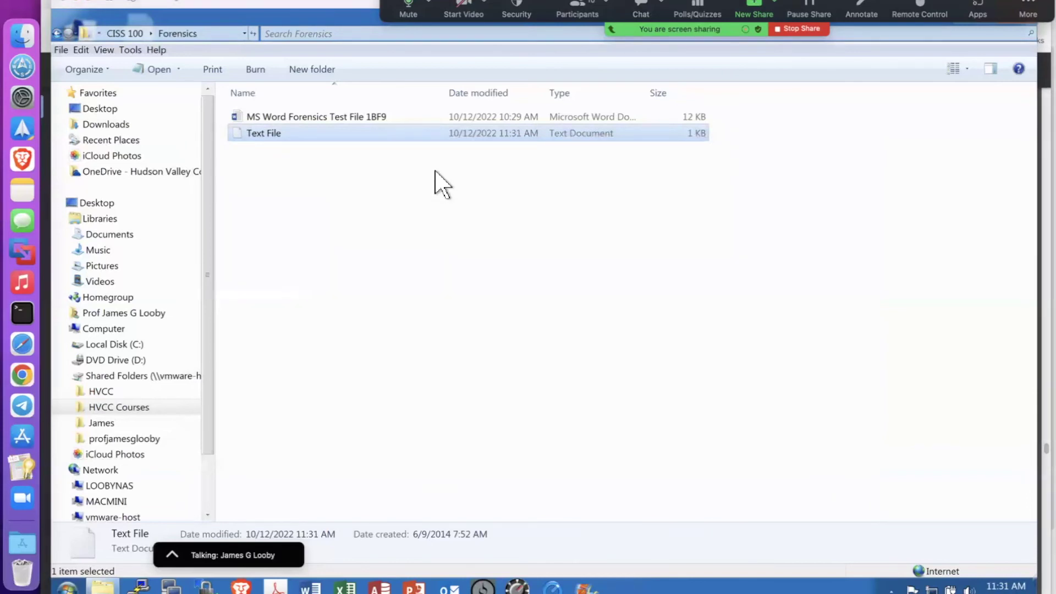
click(330, 117)
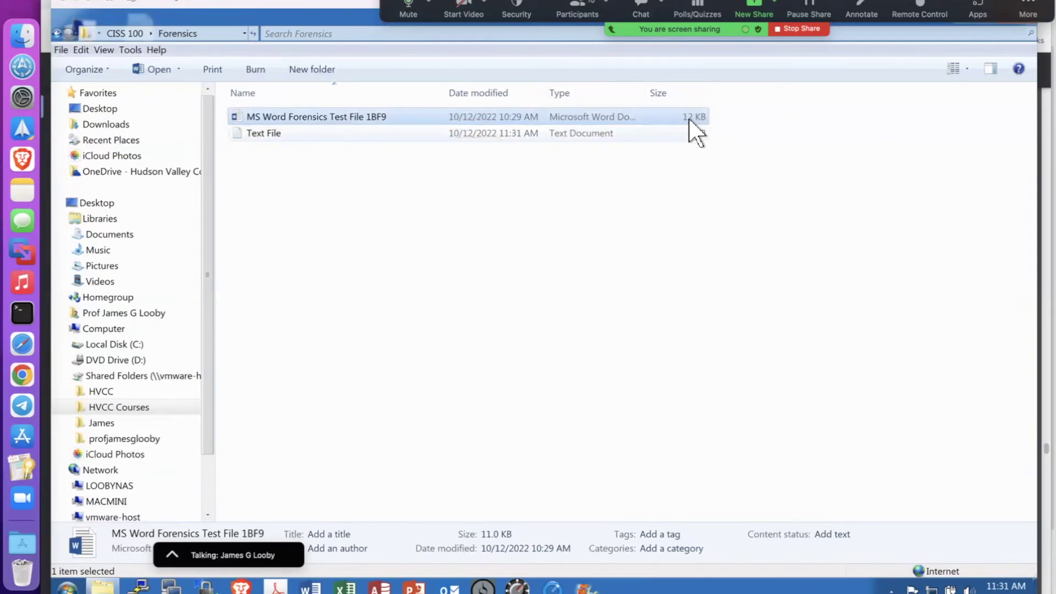
right_click(332, 121)
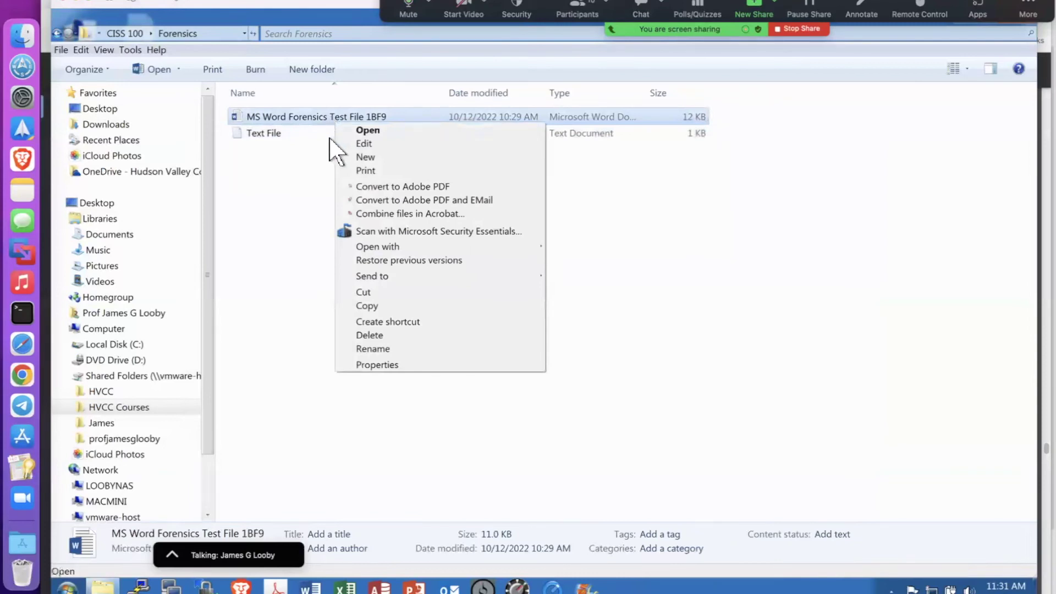
click(377, 364)
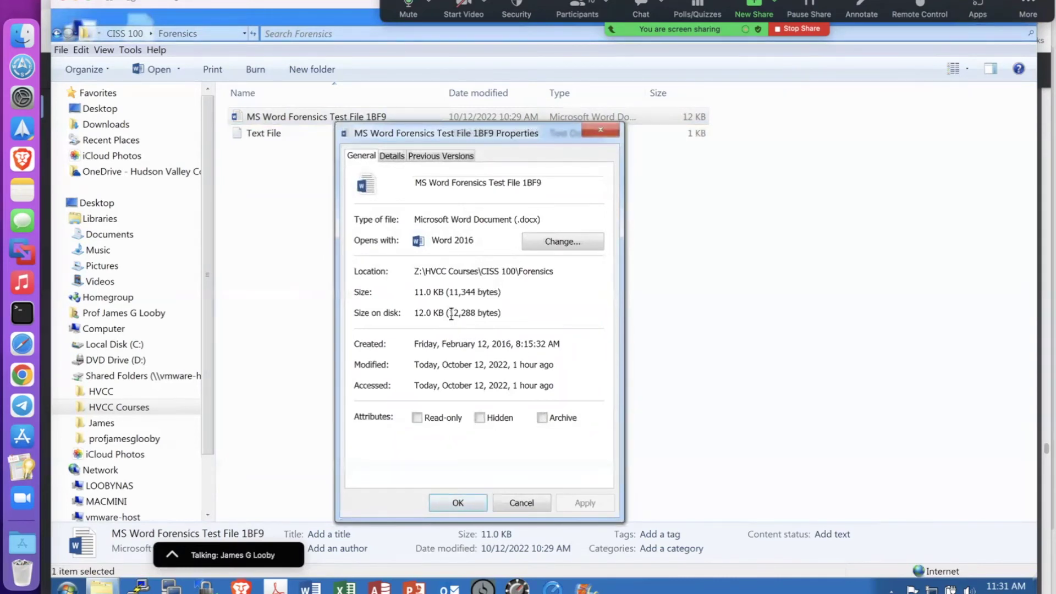
drag(451, 313, 478, 310)
click(599, 128)
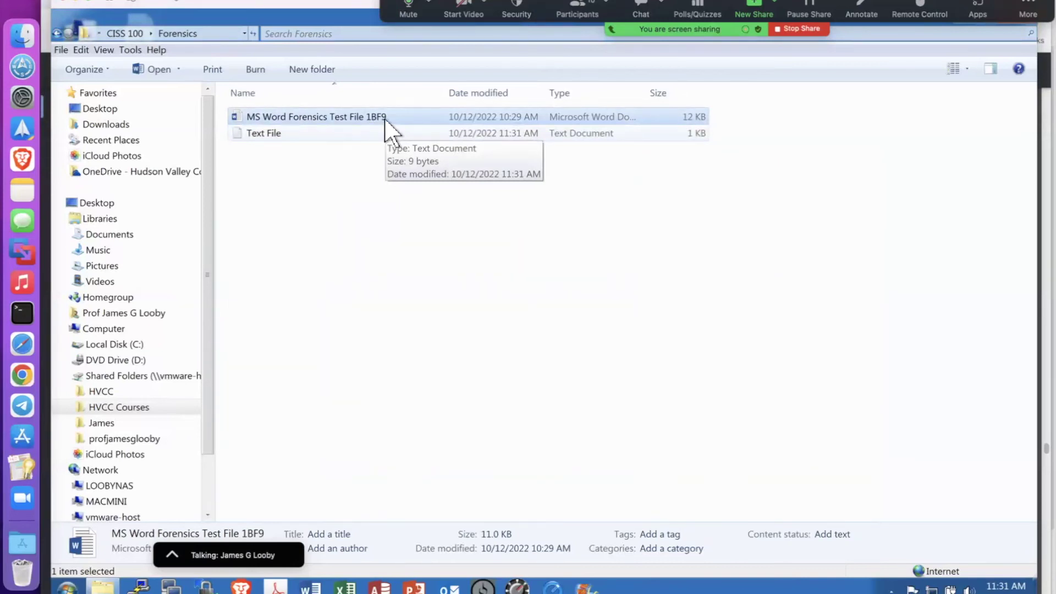
Open MS Word Forensics Test File 1BF9, accepting content recovery, and check the 'Forensics Test File' page.
double_click(289, 117)
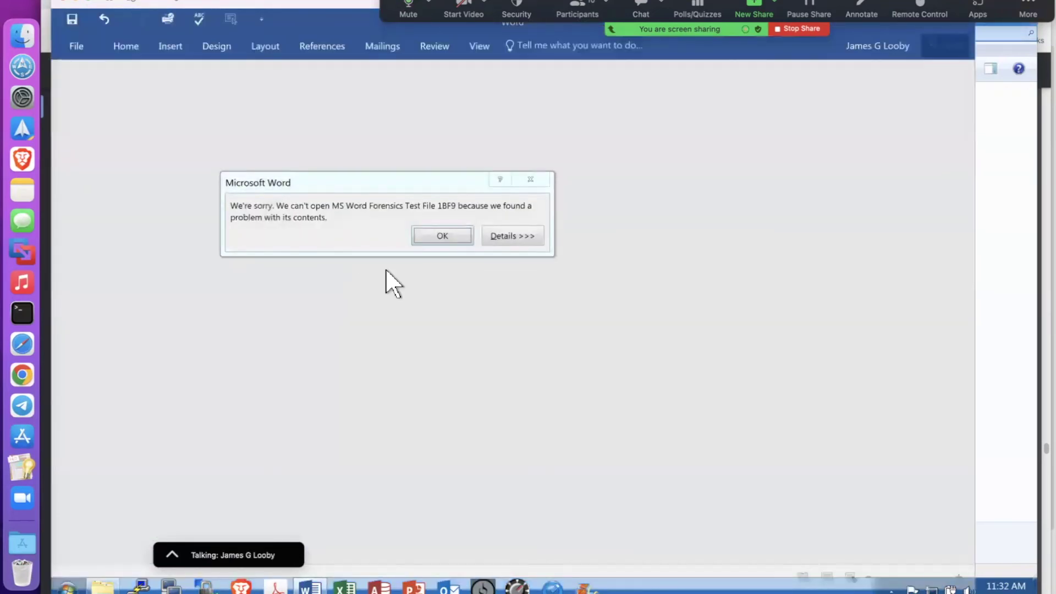
click(427, 236)
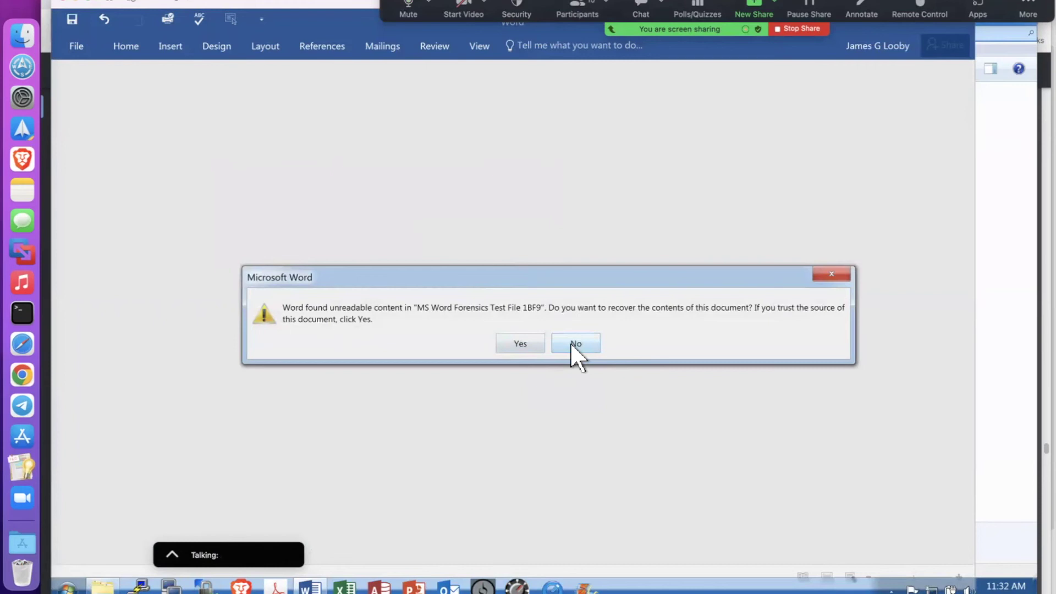
click(521, 344)
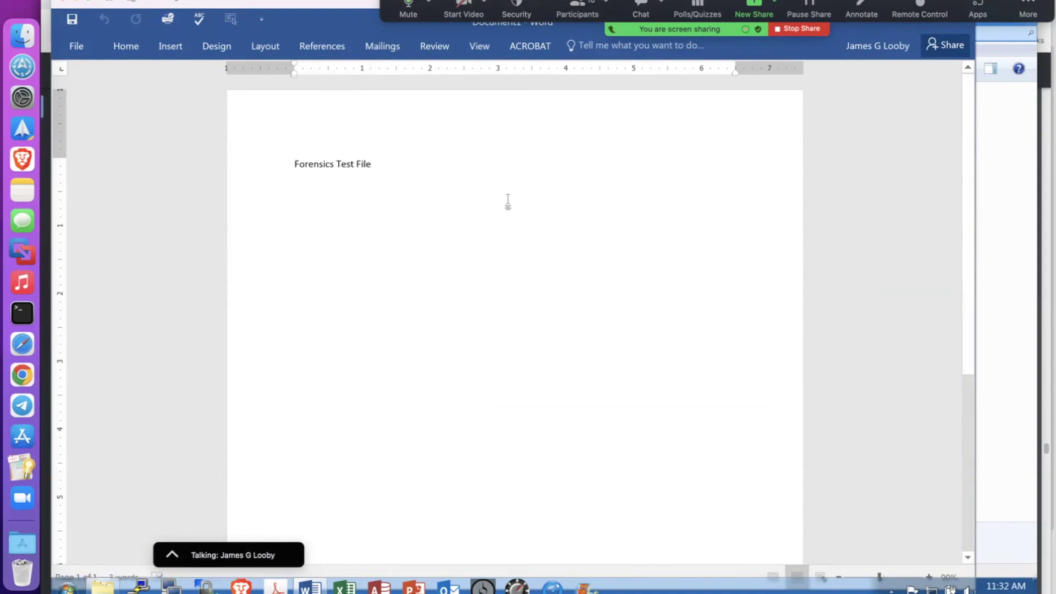
scroll(507, 201, down, 5)
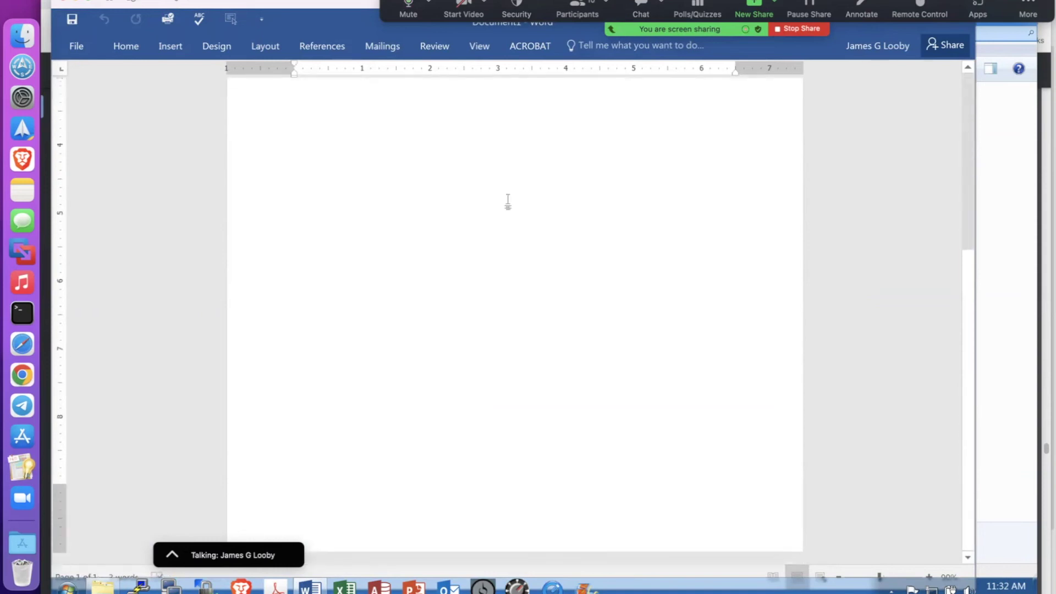
scroll(508, 202, up, 2)
scroll(508, 201, up, 4)
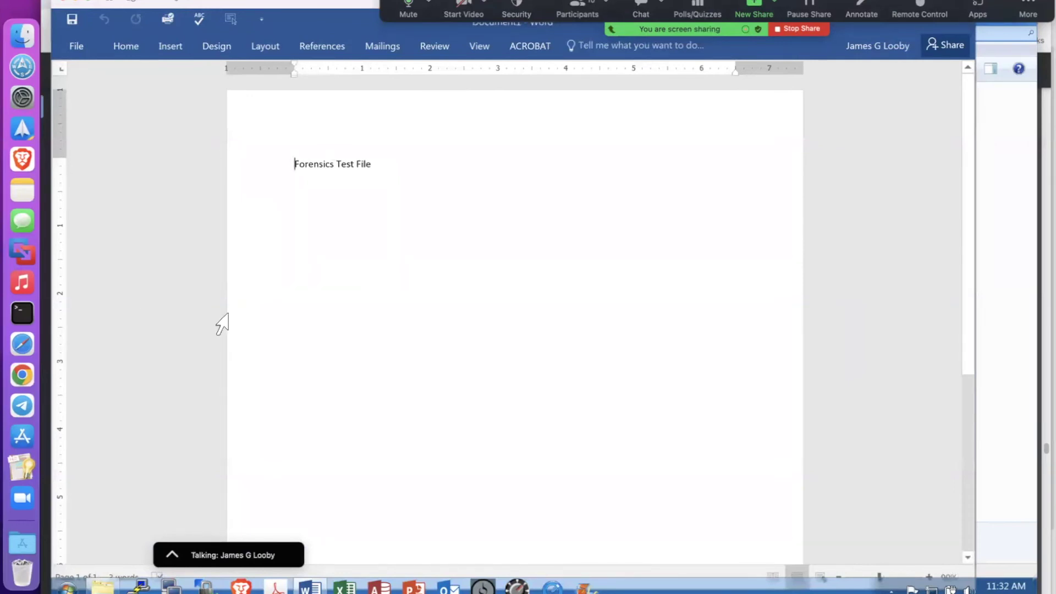
Switch to Synalyze It! Pro and bring up its file chooser on the Forensics folder.
click(19, 468)
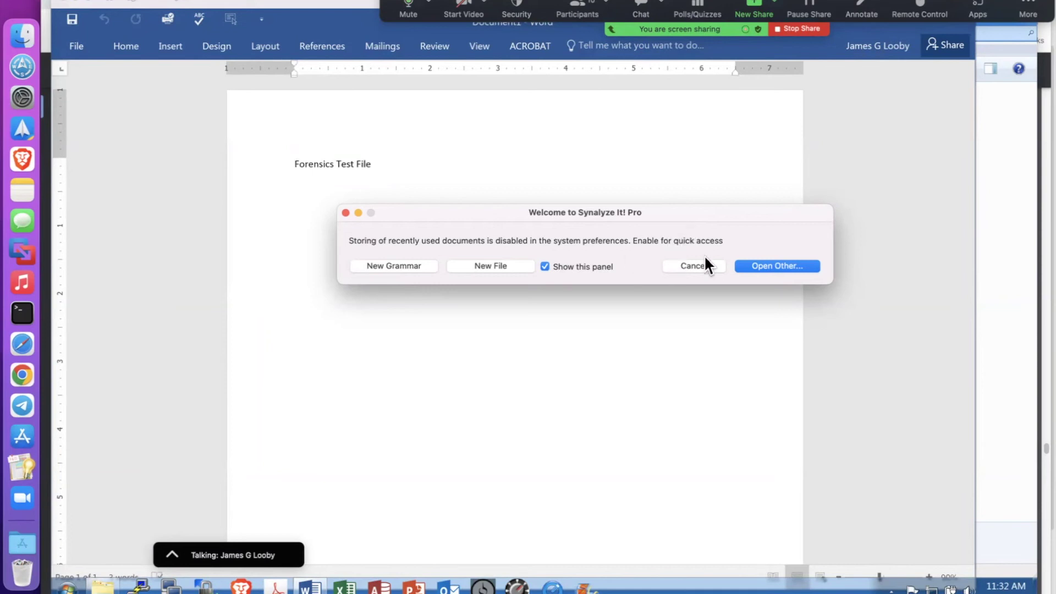
click(767, 267)
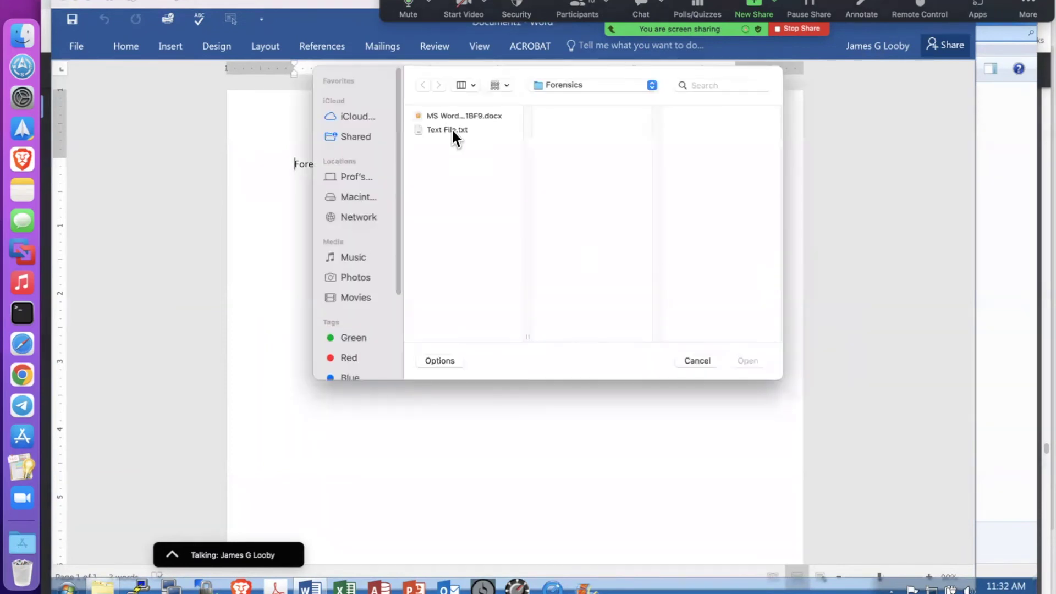
Open the MS Word .docx as raw hex and scroll down to the 'Secret Message' string near docProps/core.xml.
double_click(444, 117)
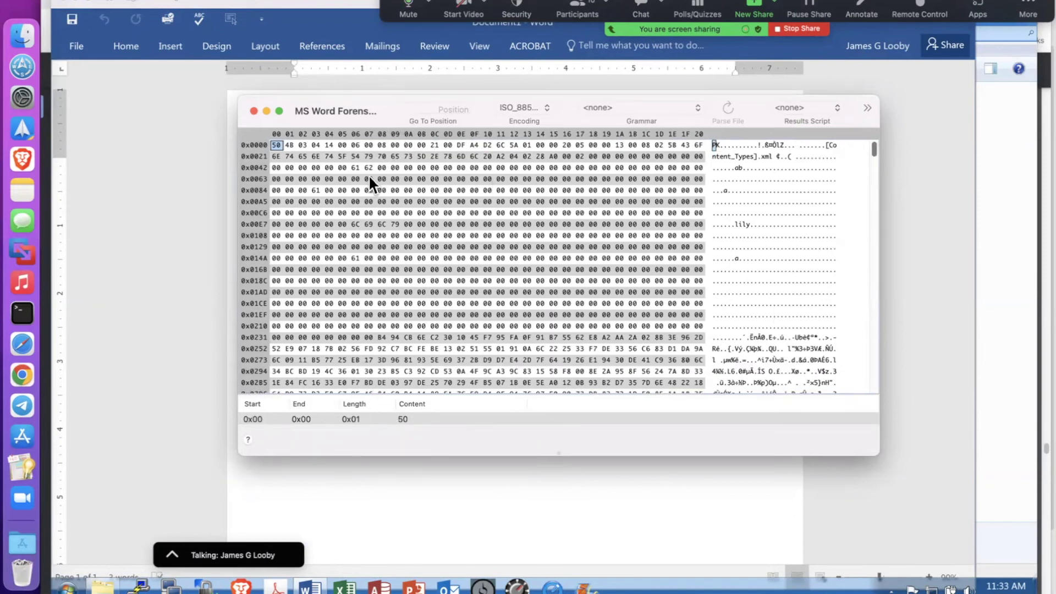
scroll(517, 274, down, 7)
scroll(517, 274, down, 3)
scroll(517, 274, down, 7)
scroll(517, 274, down, 8)
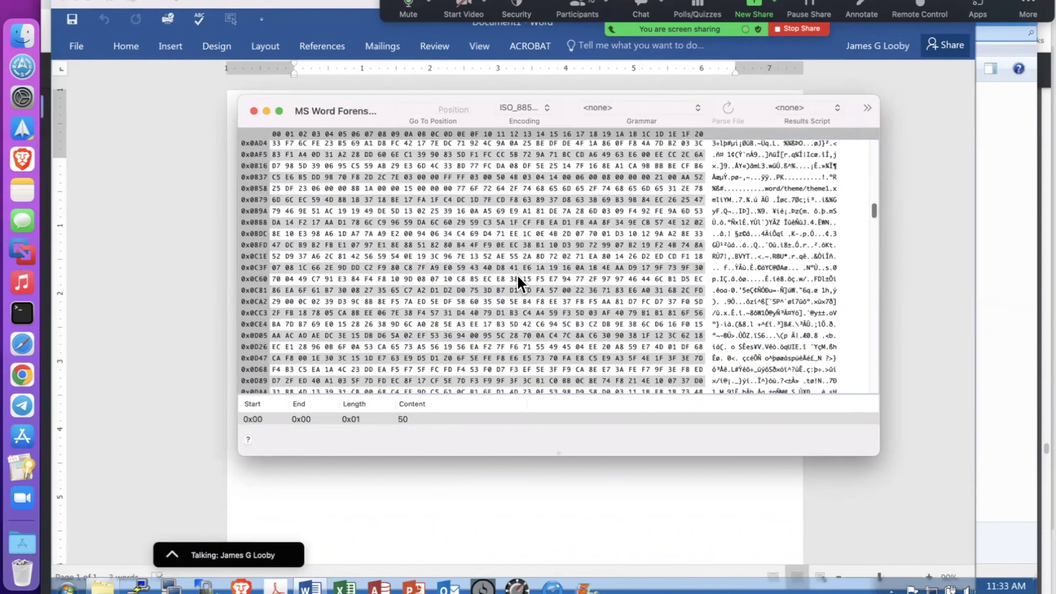
scroll(517, 274, down, 12)
scroll(518, 274, down, 12)
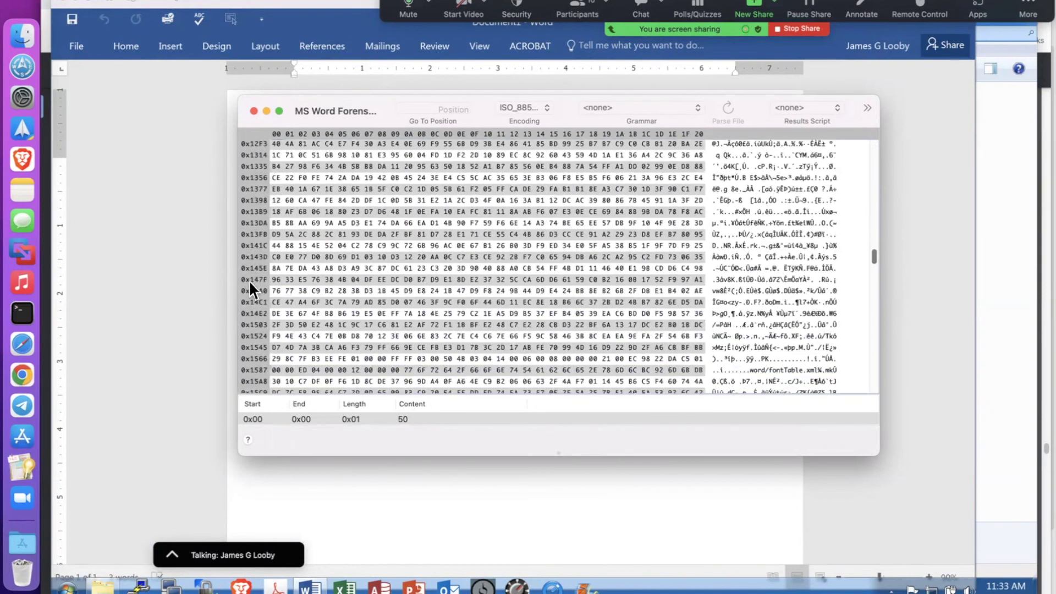
scroll(285, 300, down, 9)
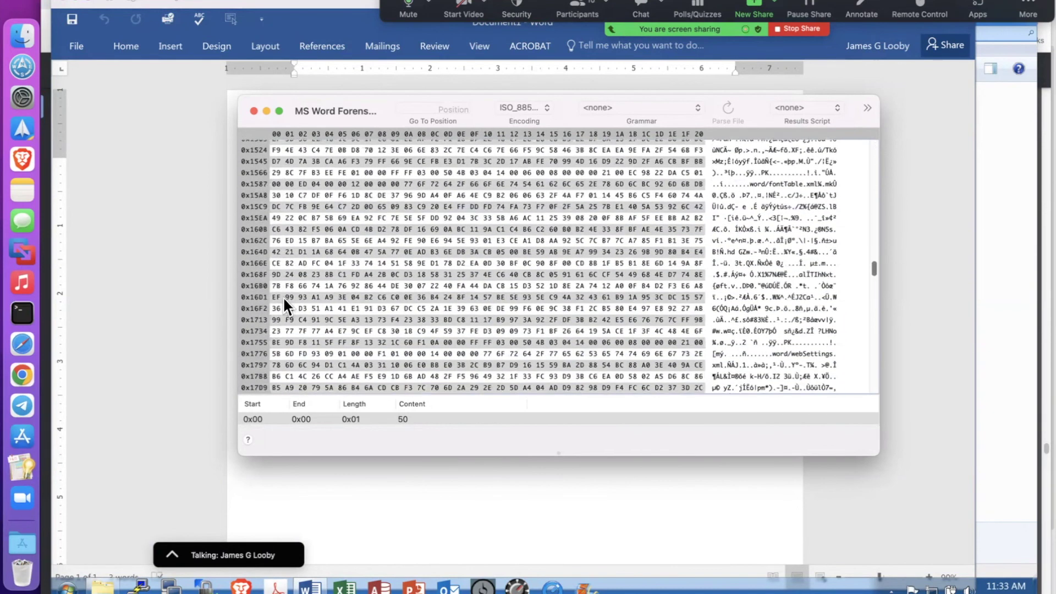
scroll(285, 300, down, 1)
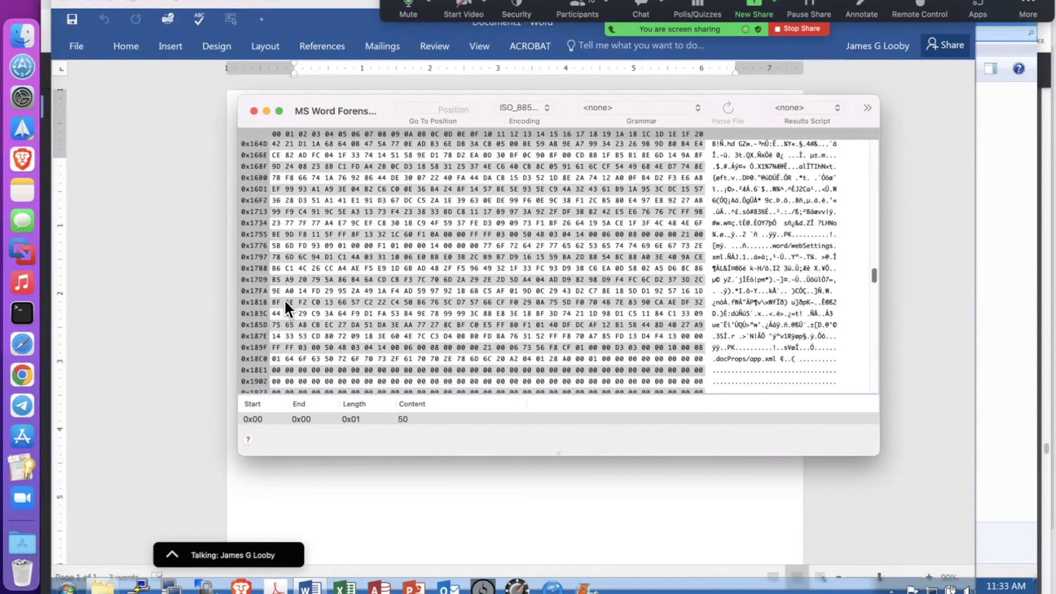
scroll(300, 309, down, 7)
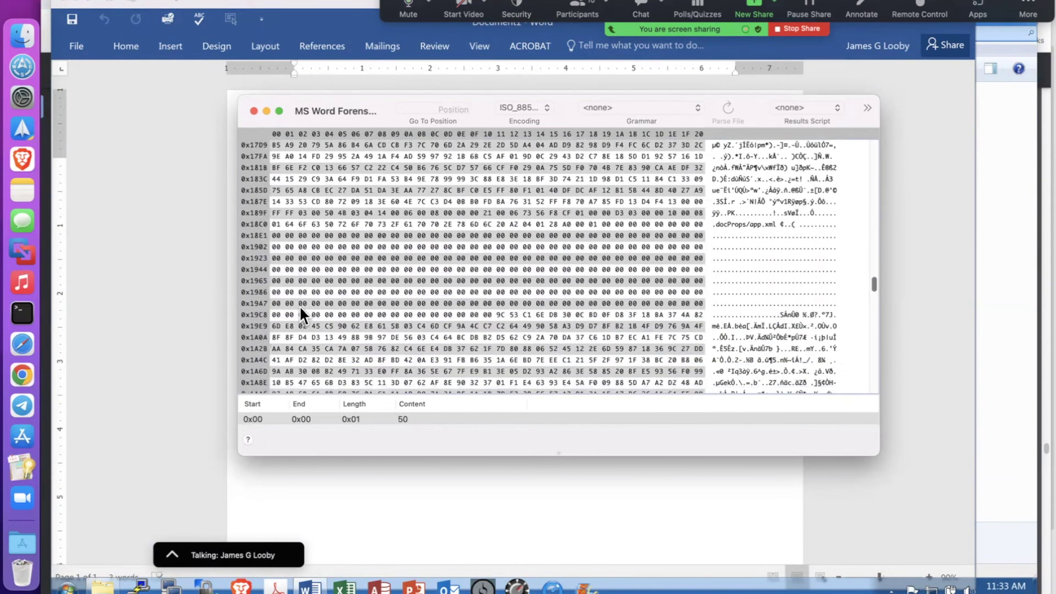
scroll(301, 308, down, 2)
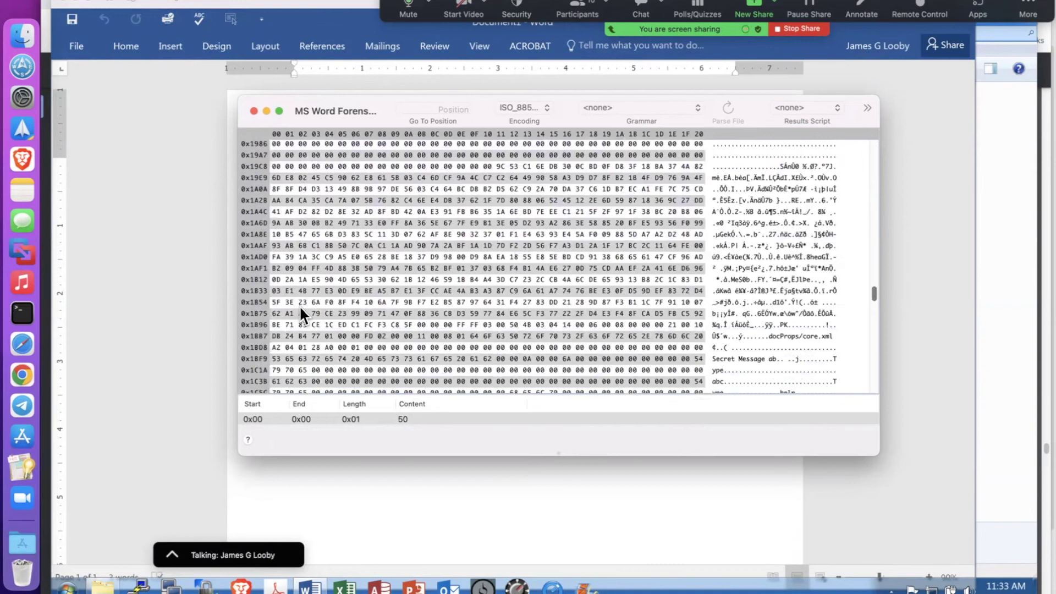
Overwrite the 00 bytes at 0x1C12–0x1C15 after 'Secret Message' with the text 'type'.
scroll(300, 308, down, 2)
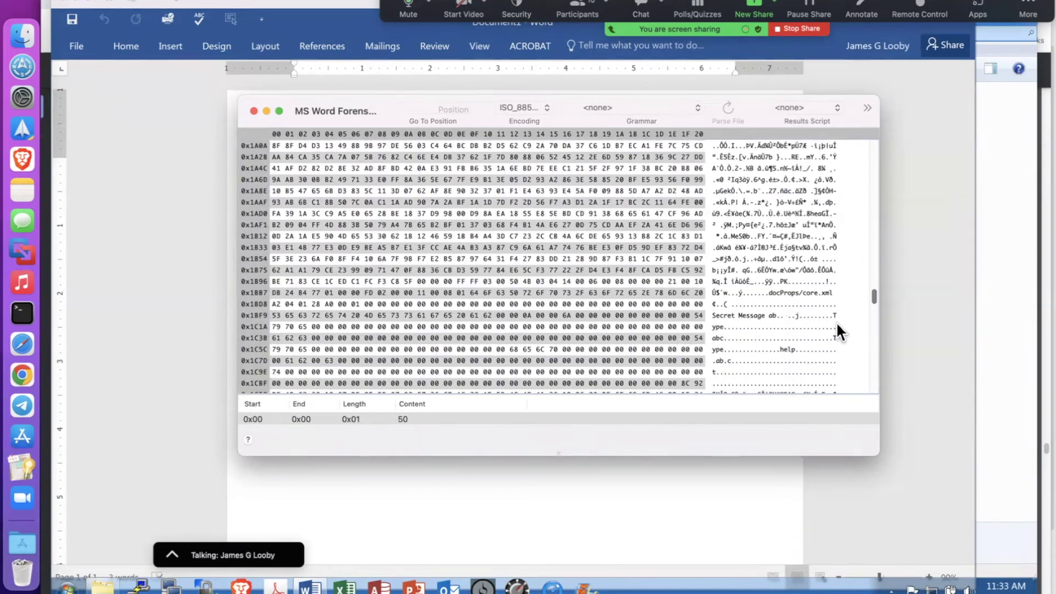
click(809, 316)
text(type)
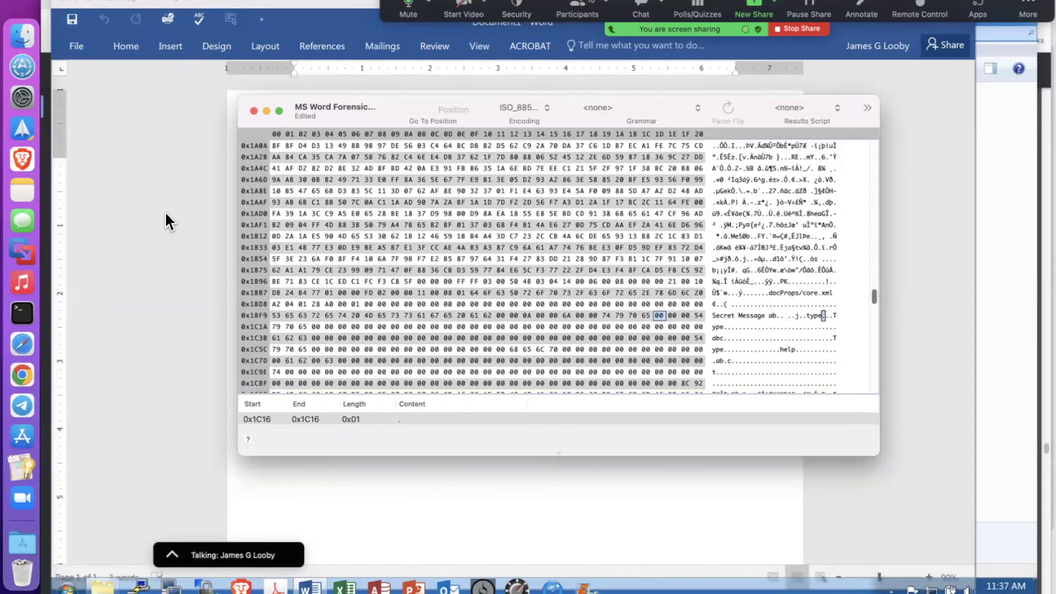
Bring Chrome forward on the CISS 100 Digital Forensics Intro page, starting at its MS-DOS section.
click(22, 374)
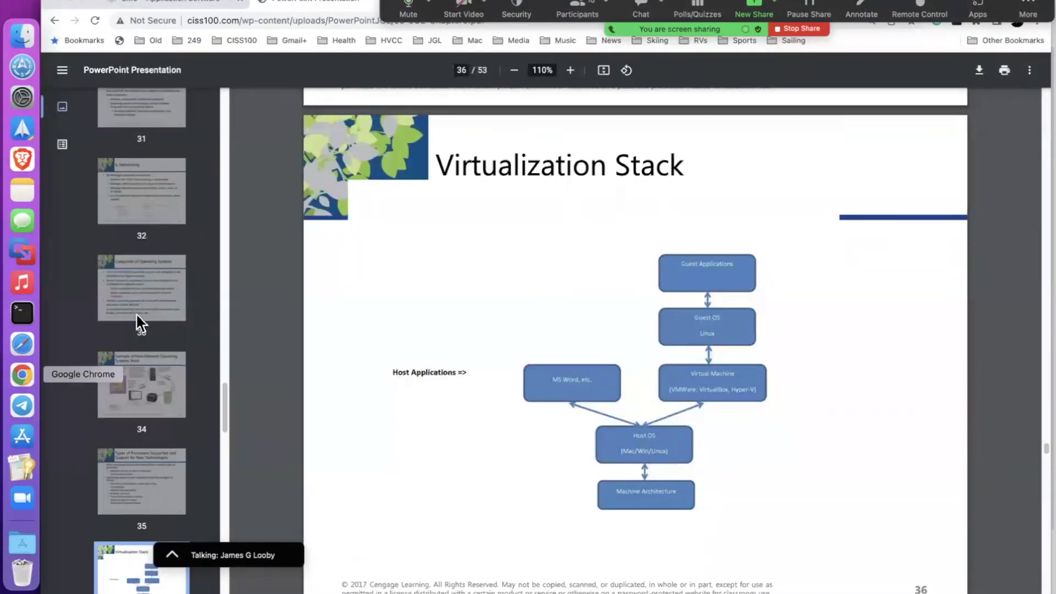
mouse_move(495, 38)
click(471, 3)
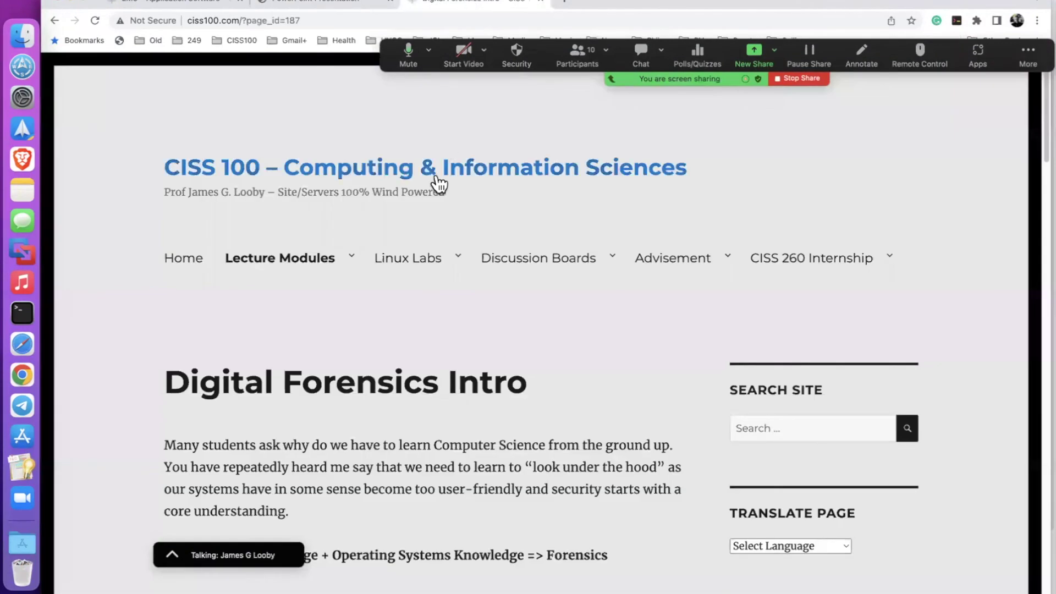
mouse_move(302, 265)
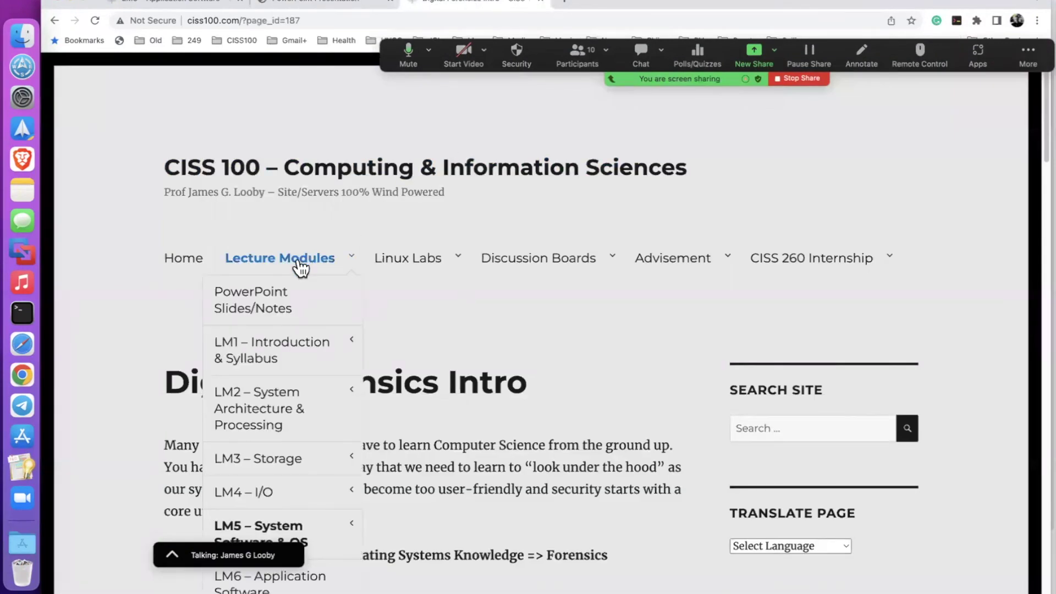
scroll(299, 266, down, 3)
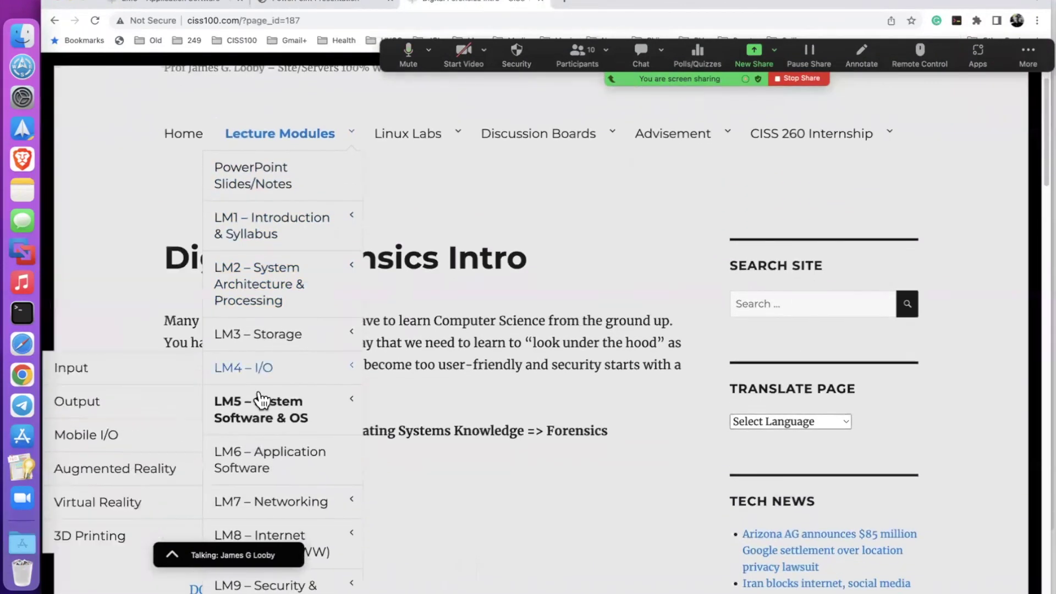
mouse_move(256, 421)
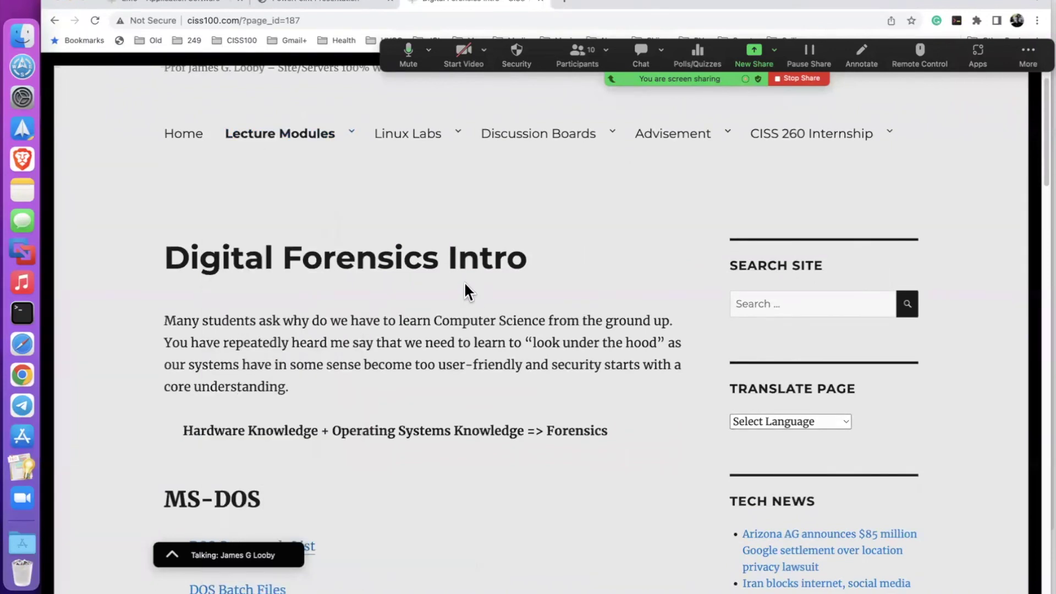
Scroll past File Formats and the Hexadecimal Editor demo video to the Binary File Format Analysis link.
scroll(591, 227, down, 5)
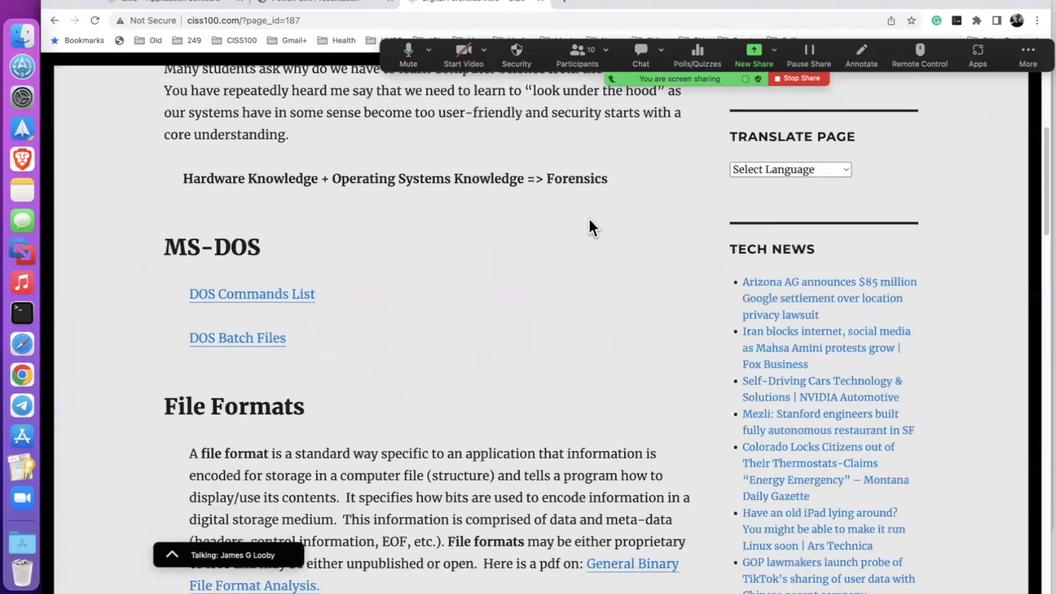
scroll(589, 222, down, 12)
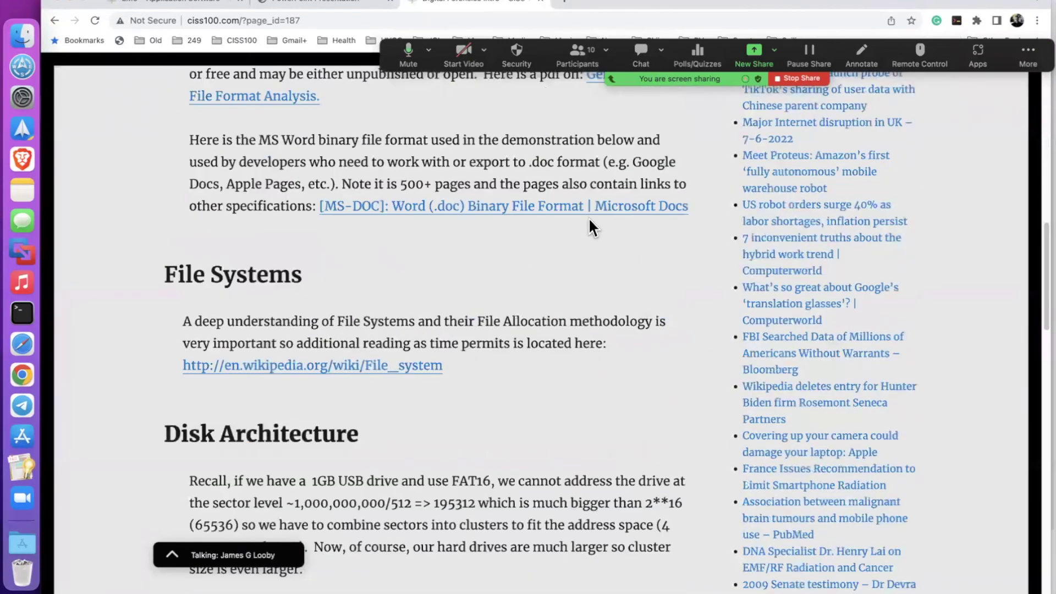
scroll(590, 220, down, 20)
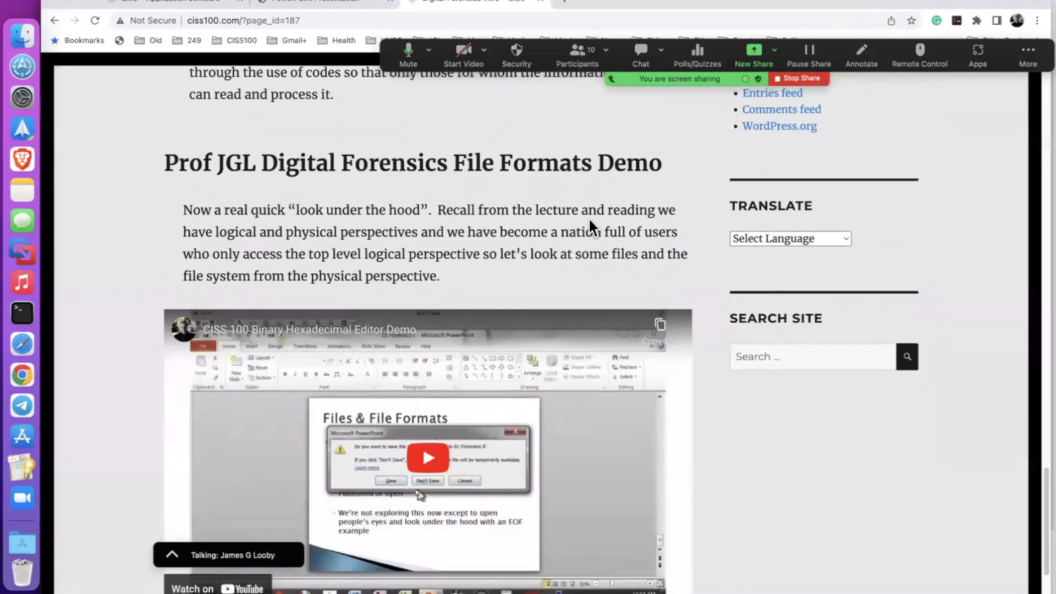
scroll(589, 217, down, 5)
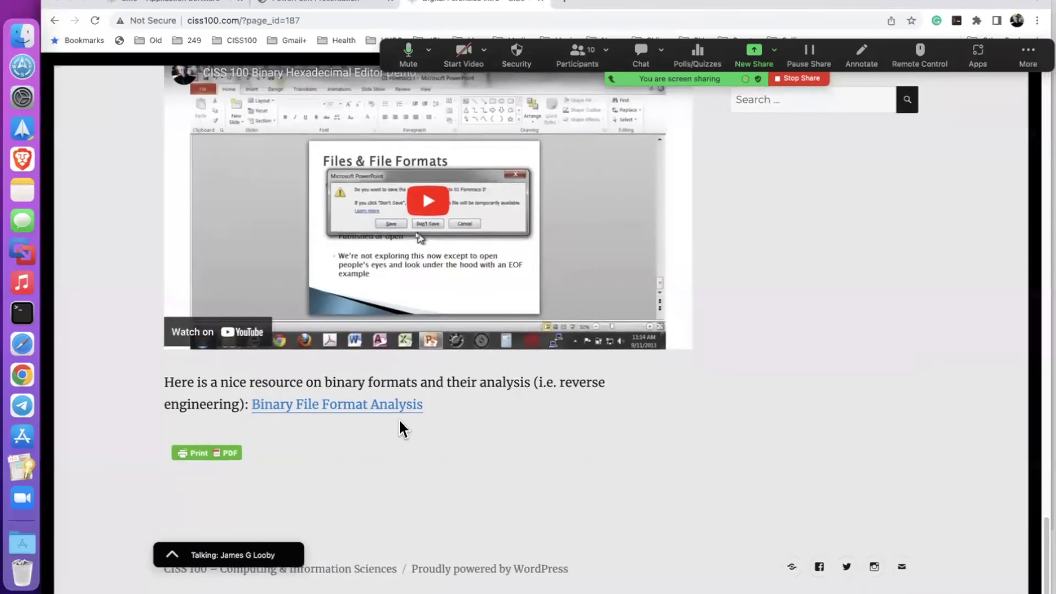